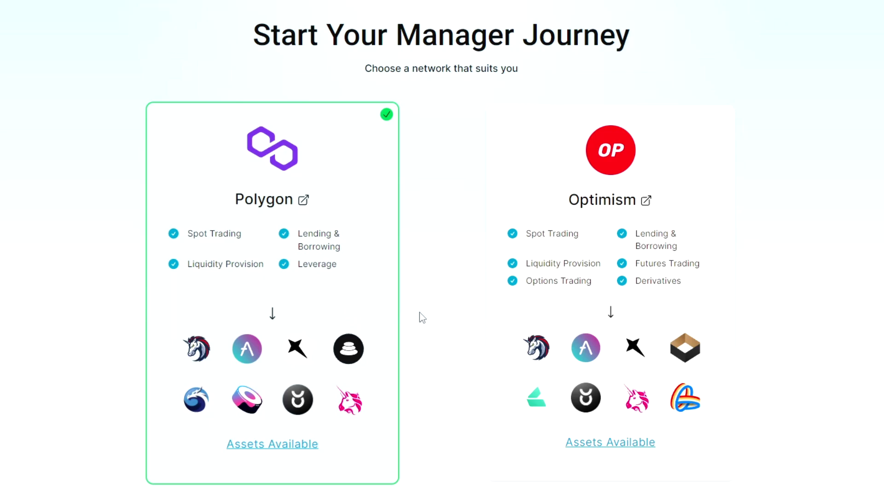
Start creating a new pool on the Polygon network, reviewing and accepting the notice about whitelisted assets and wrapped tokens.
scroll(382, 284, "down", 2)
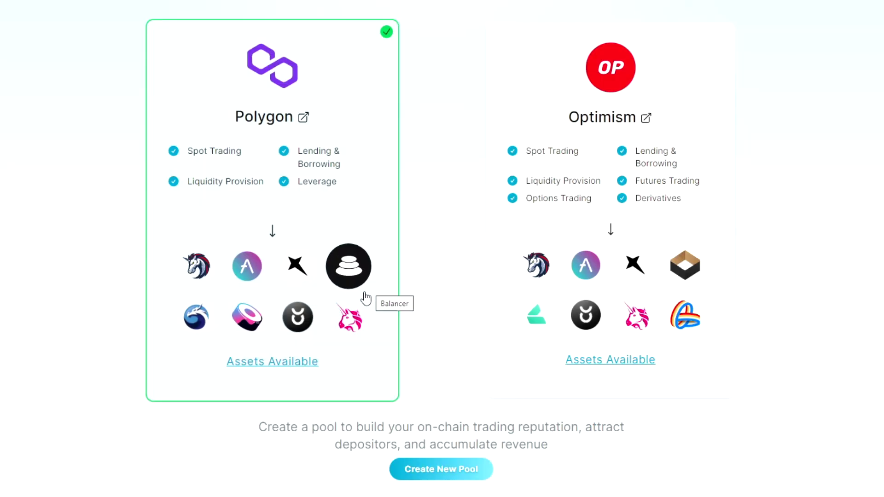
left_click(433, 470)
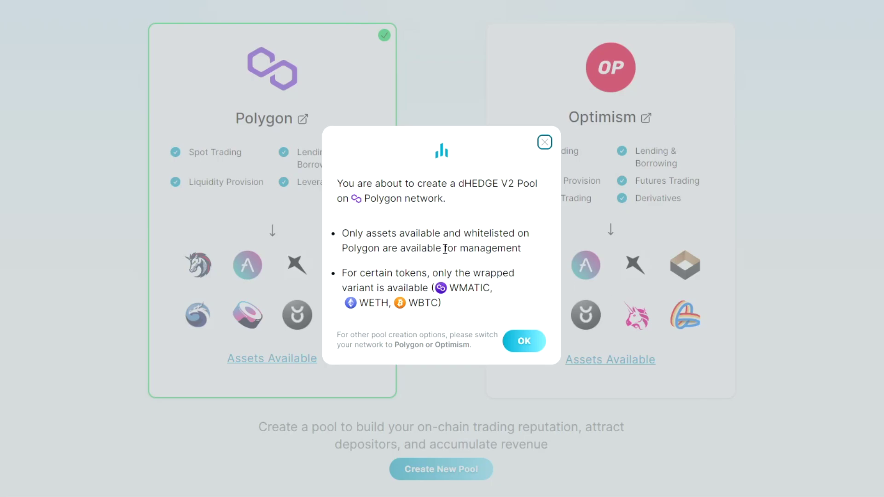
left_click_drag(343, 234, 523, 253)
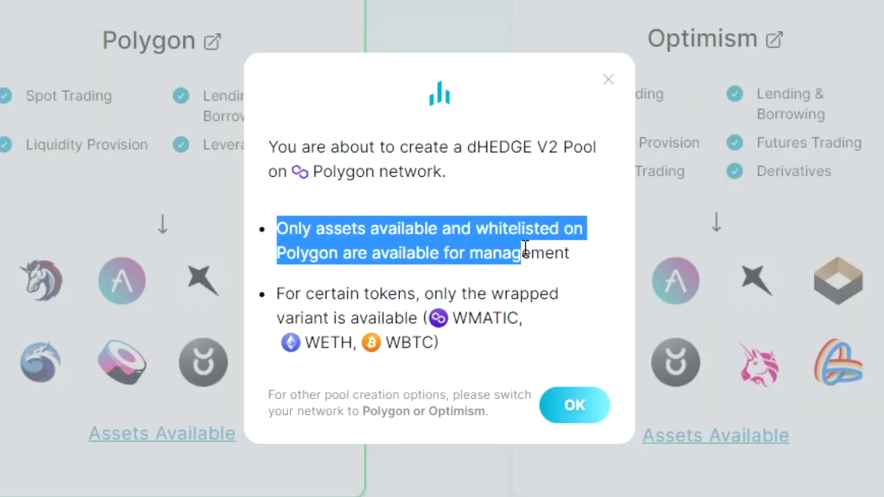
left_click_drag(281, 295, 437, 342)
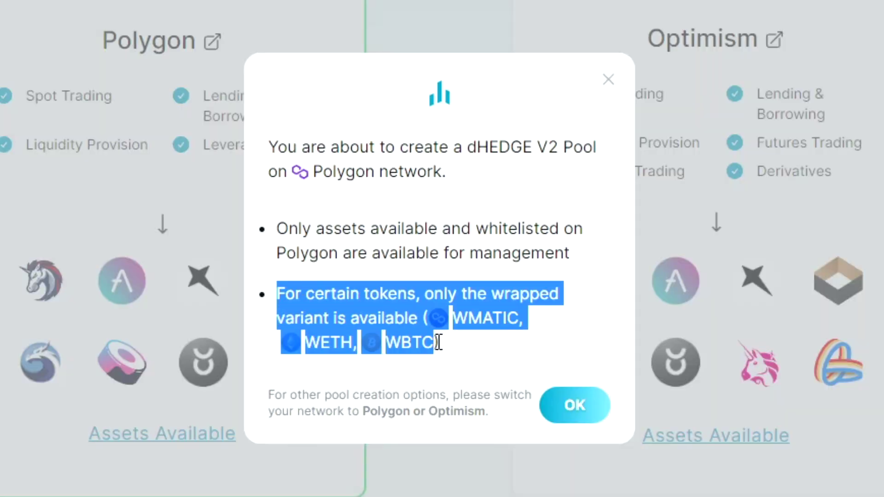
left_click(465, 321)
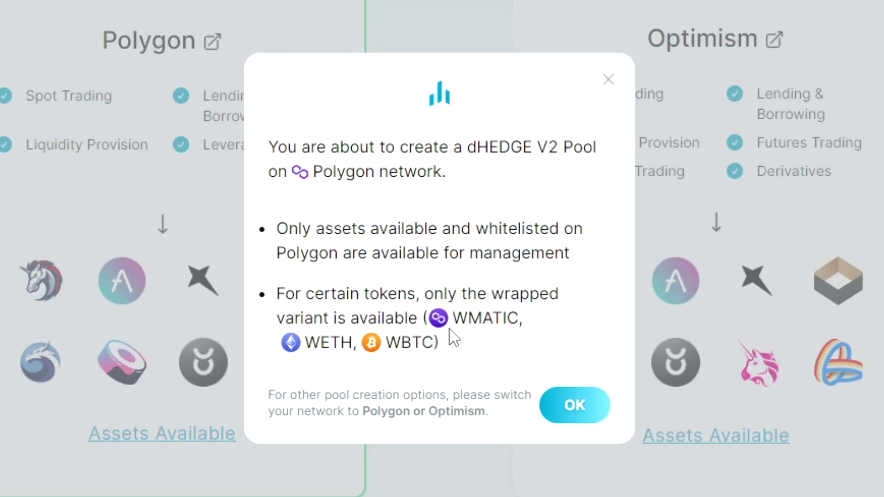
left_click_drag(386, 343, 433, 341)
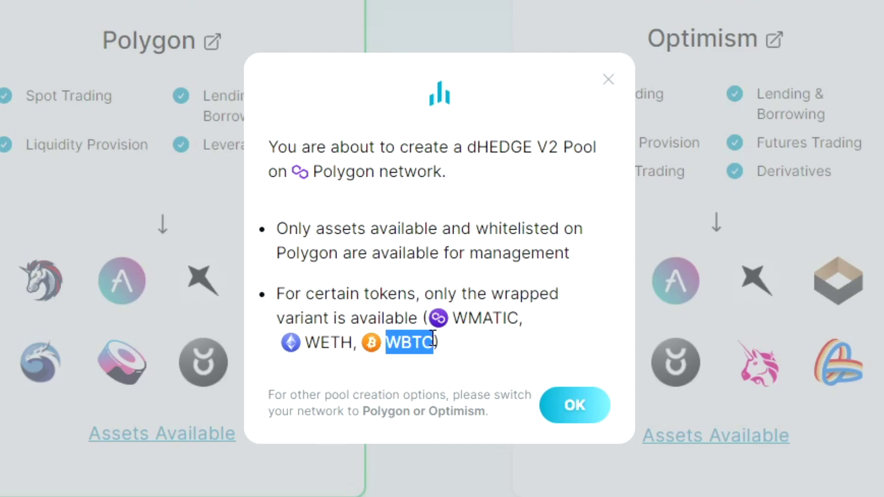
left_click(572, 409)
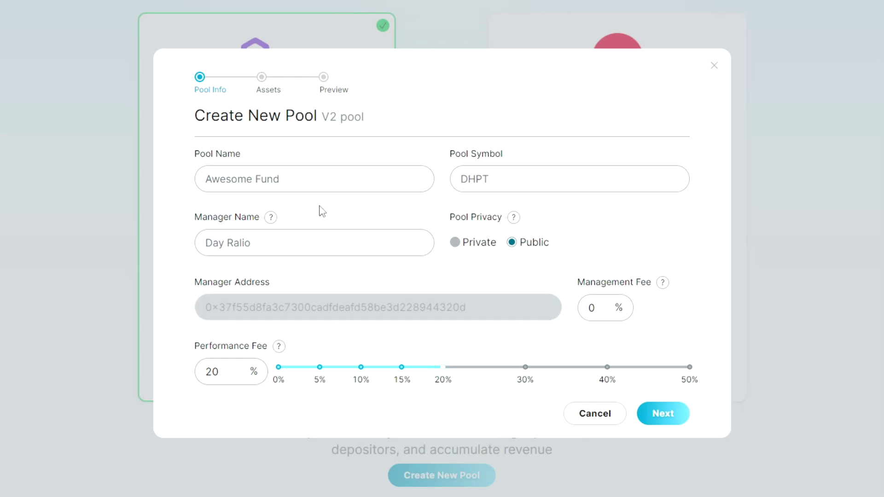
Enter pool name Better Than Binance Earn, symbol BTBE and manager name AZK Crypto, with the pool privacy set to Public.
type("Better Than Binance Earn")
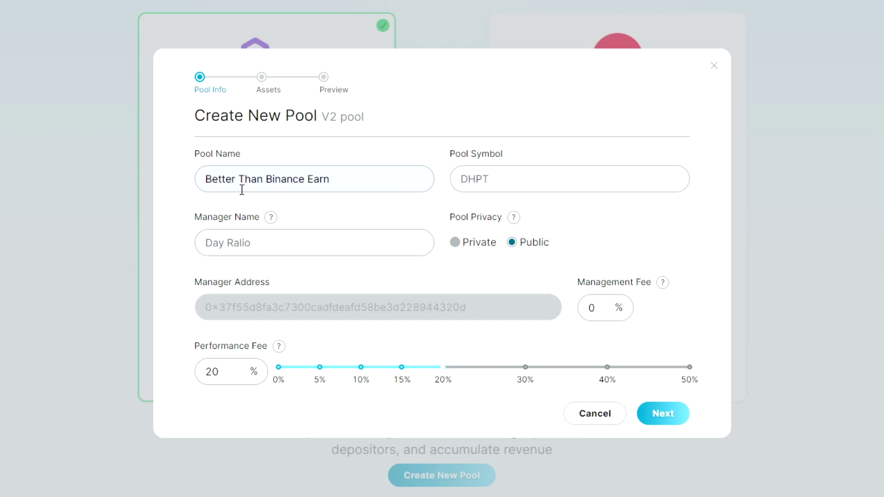
key("Tab")
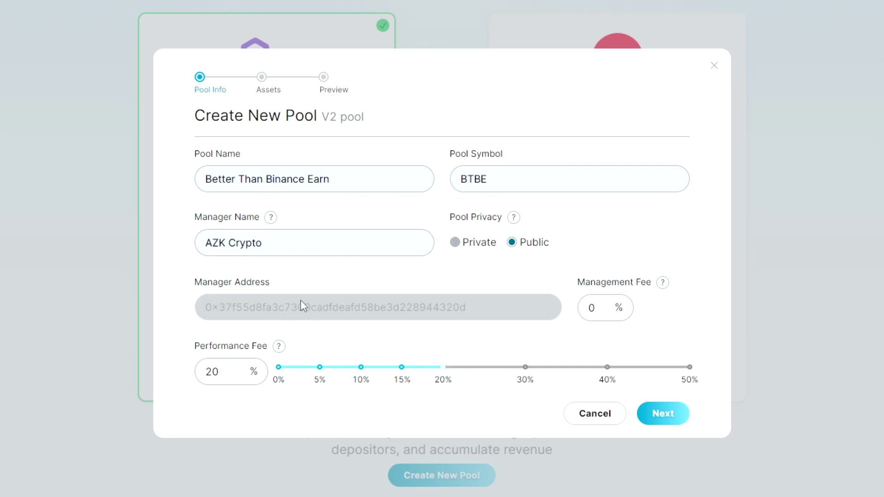
left_click(468, 249)
left_click(540, 247)
left_click(472, 248)
left_click(512, 243)
Set the pool's management fee to 0%.
double_click(593, 307)
key("BackSpace")
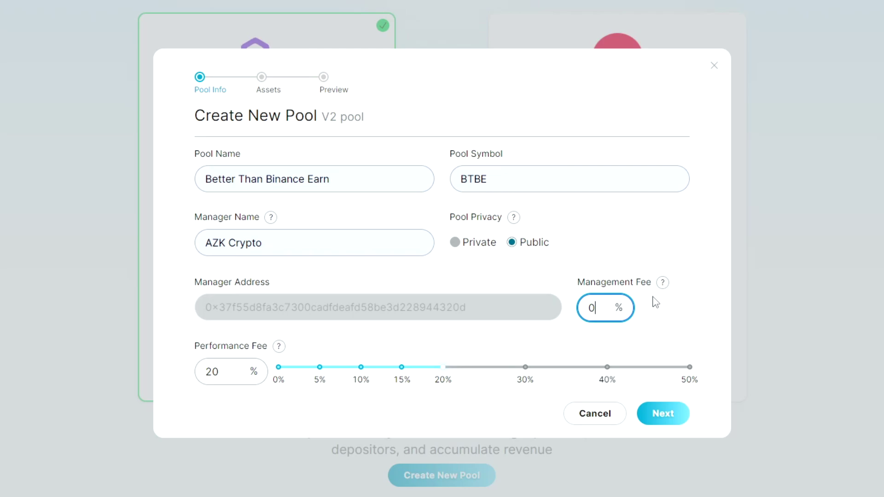
mouse_move(666, 292)
key("ctrl+a")
left_click(601, 311)
Set the pool's performance fee to 5% and continue to the asset selection.
left_click(245, 371)
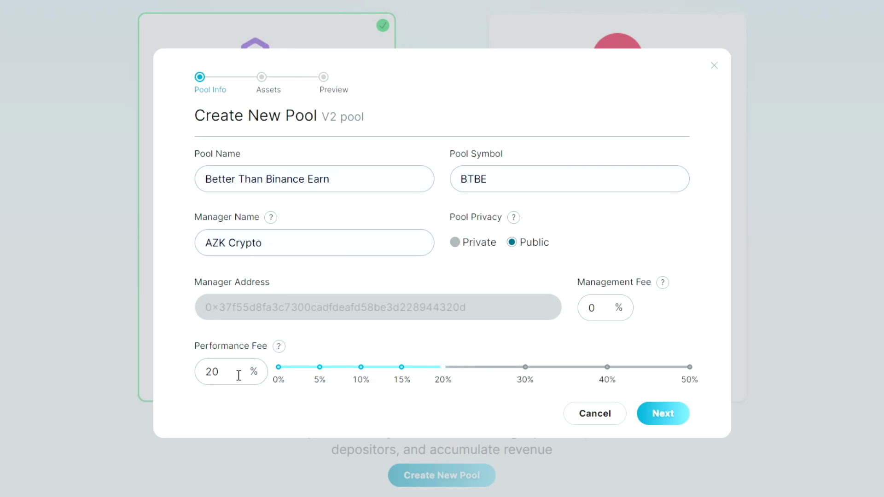
left_click(320, 368)
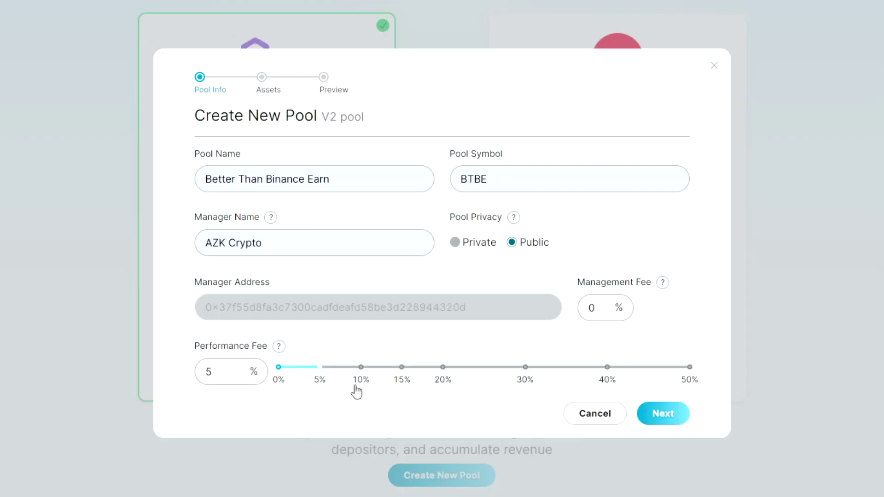
left_click_drag(211, 371, 164, 381)
type("9")
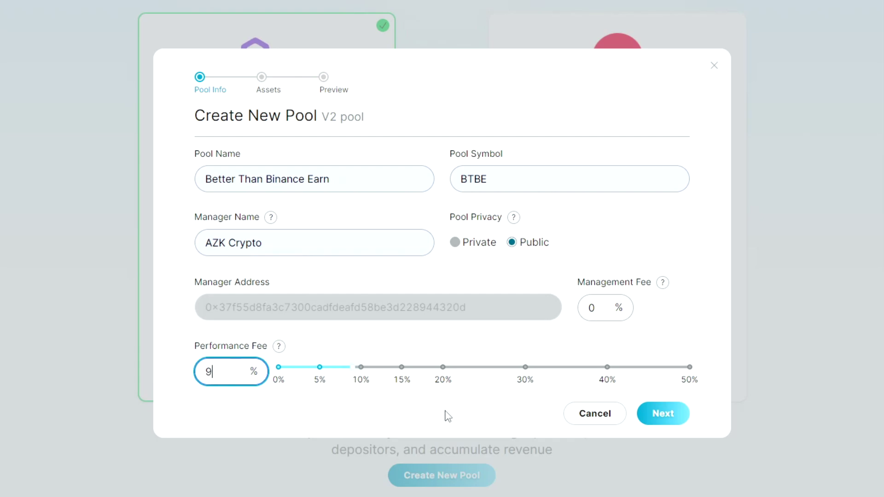
left_click_drag(213, 371, 171, 383)
type("5")
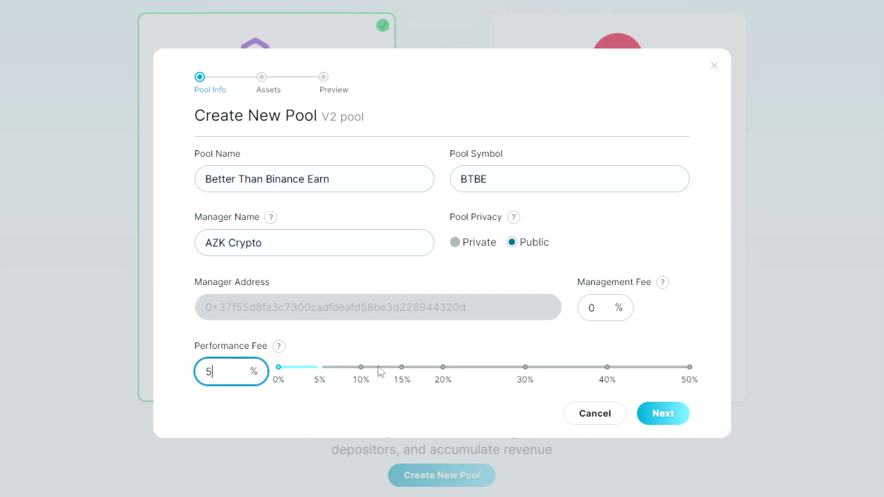
left_click(668, 417)
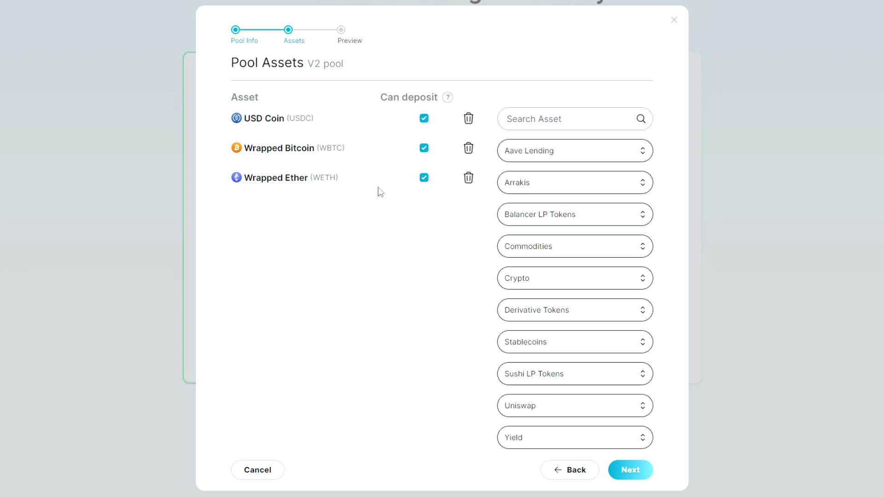
Add the stablecoins Dai USD and Tether USD to the pool assets.
left_click(538, 344)
left_click(539, 394)
left_click(556, 350)
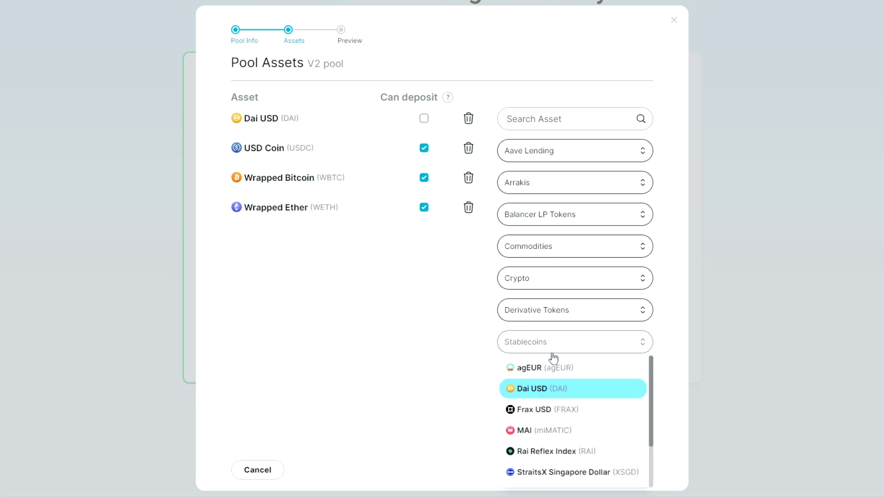
scroll(553, 437, "down", 3)
left_click(552, 440)
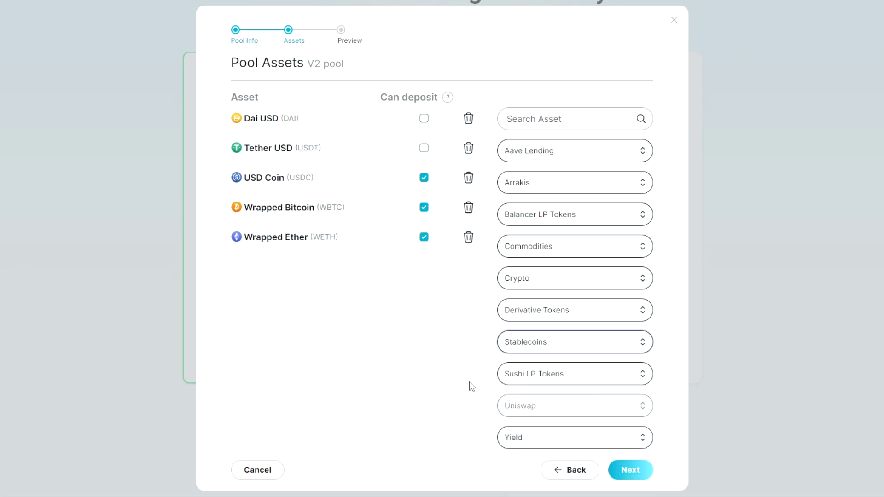
Allow deposits in Tether USD and Dai USD, and disallow deposits in Wrapped Bitcoin and Wrapped Ether.
left_click(424, 148)
left_click(425, 119)
left_click(424, 208)
left_click(424, 237)
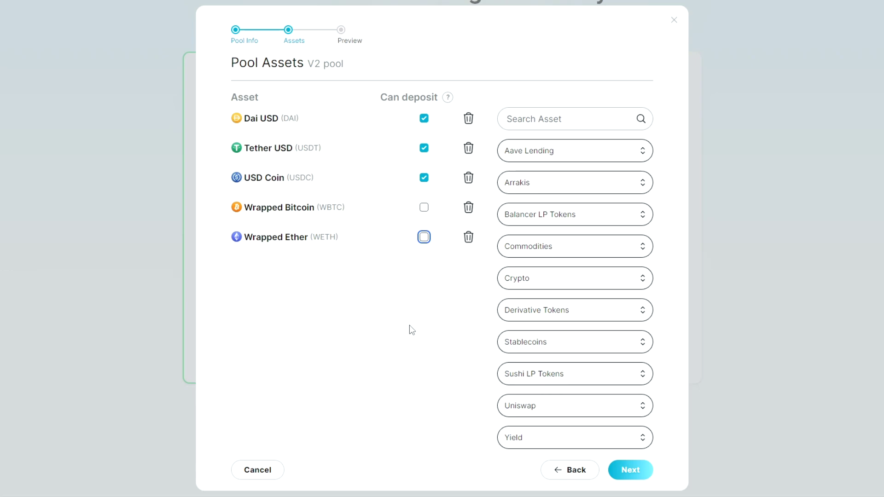
left_click(400, 310)
Add Aave Lending V3, Uniswap LP, Chainlink, Balancer LP WBTC-USDC-WETH and agEUR to the pool assets without enabling them for deposit.
left_click(578, 154)
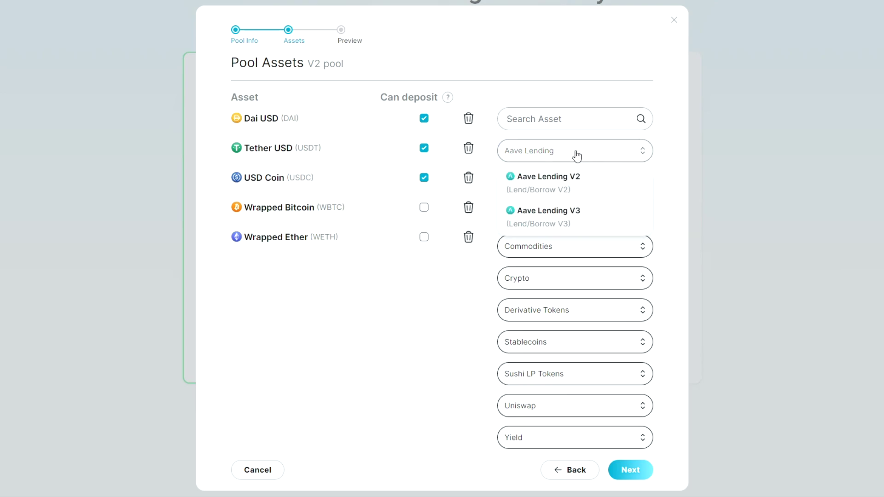
left_click(574, 223)
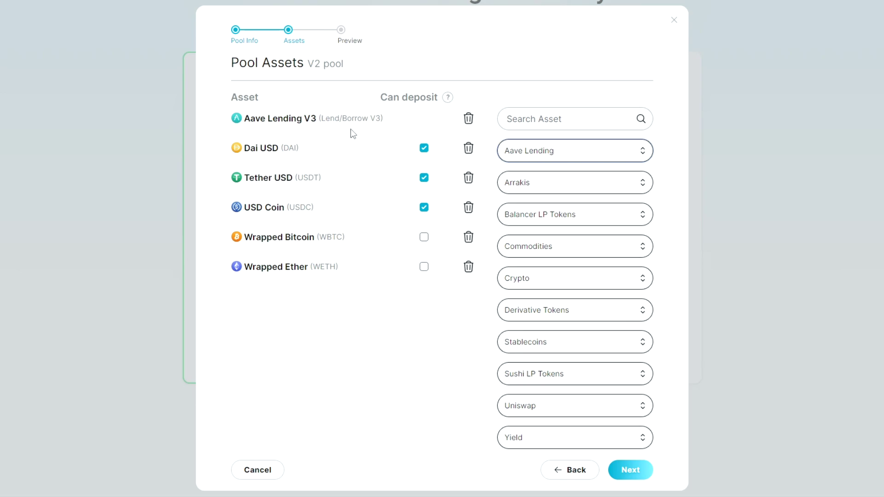
left_click(305, 118)
left_click(528, 405)
left_click(538, 433)
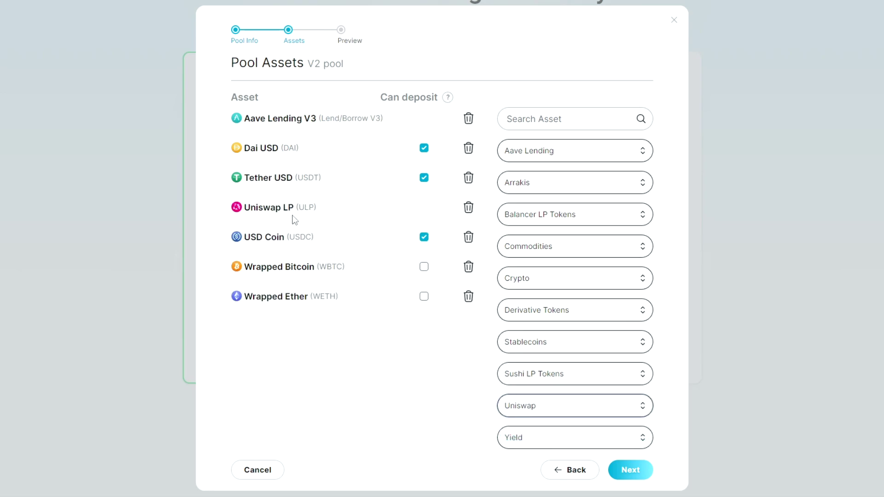
left_click(544, 284)
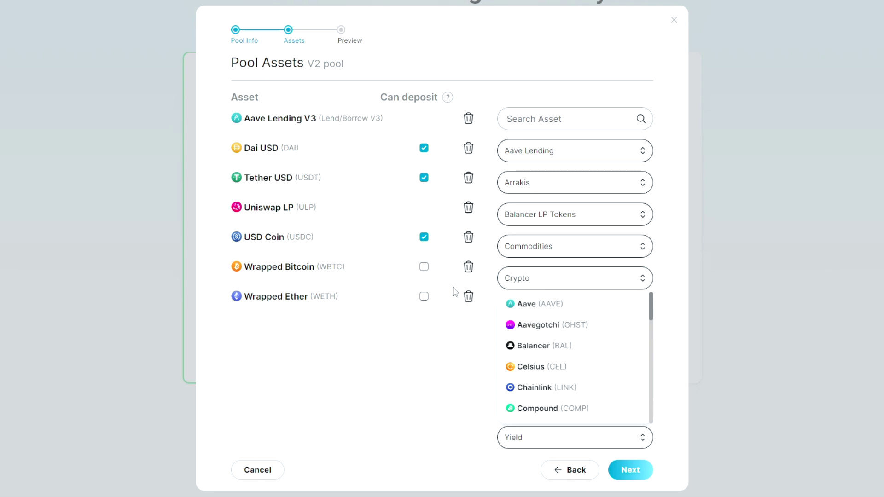
left_click(536, 389)
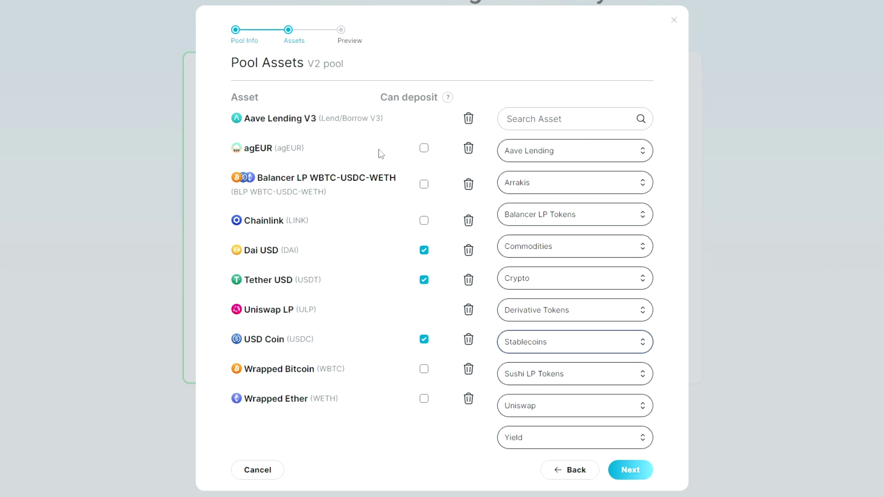
Create the pool from the previewed data and open Better Than Binance Earn from the managed pools.
left_click(631, 470)
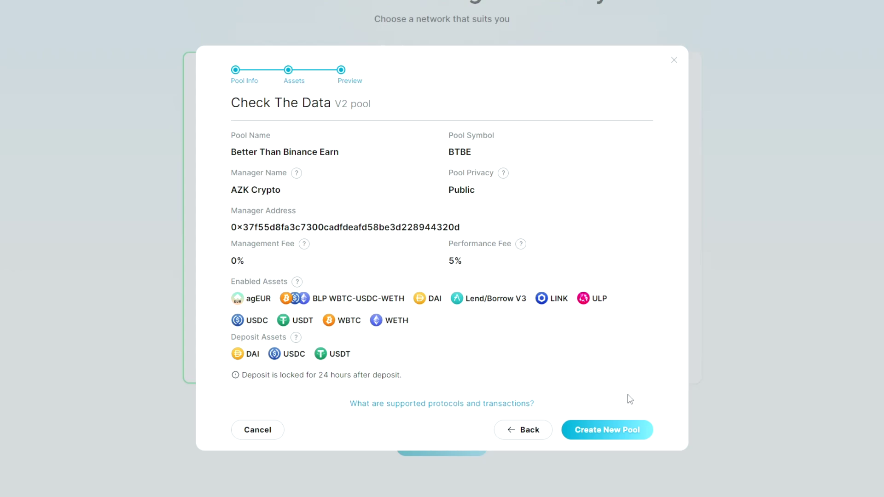
left_click(614, 436)
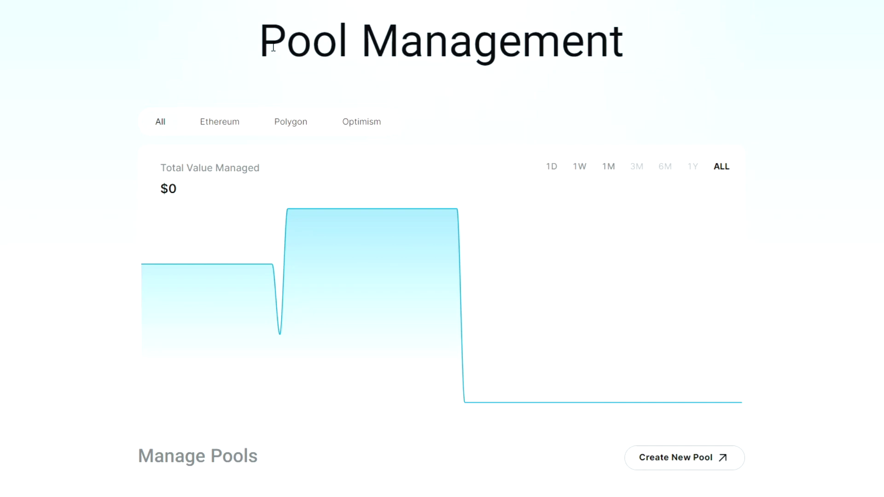
scroll(303, 41, "down", 5)
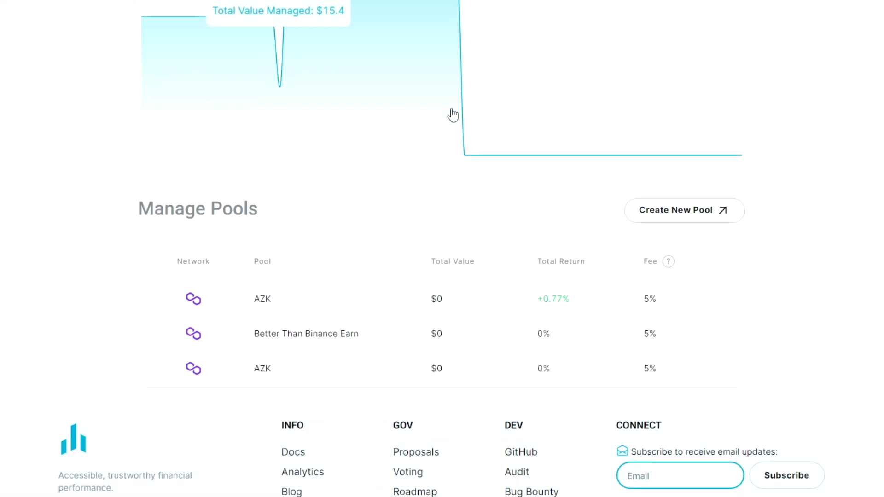
right_click(303, 342)
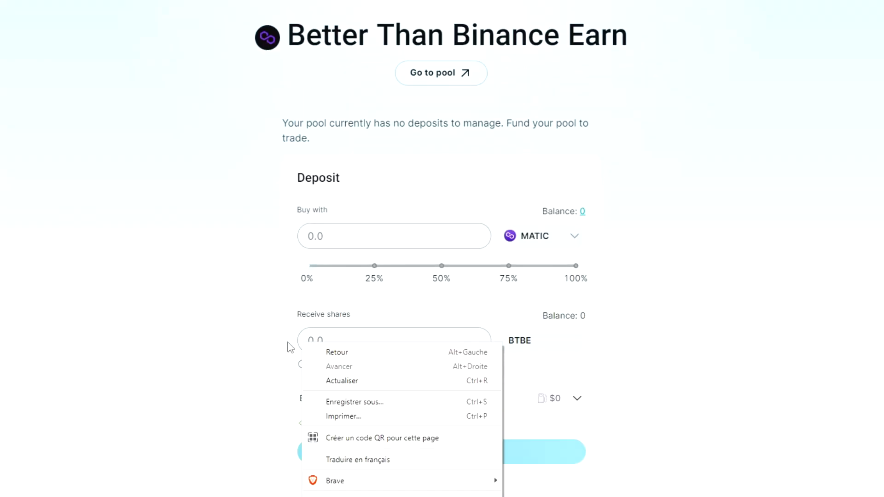
On the pool's public page, choose USDC as the deposit currency and set the amount to 50.
left_click(576, 237)
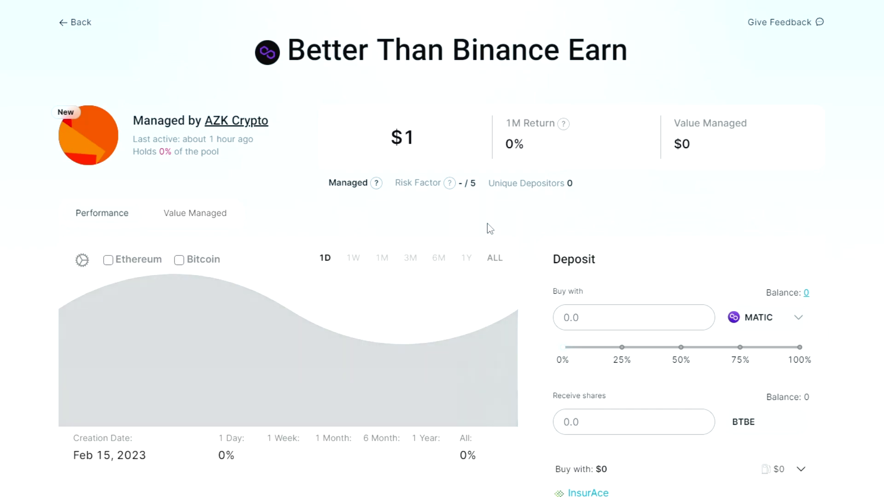
left_click(785, 318)
left_click(757, 394)
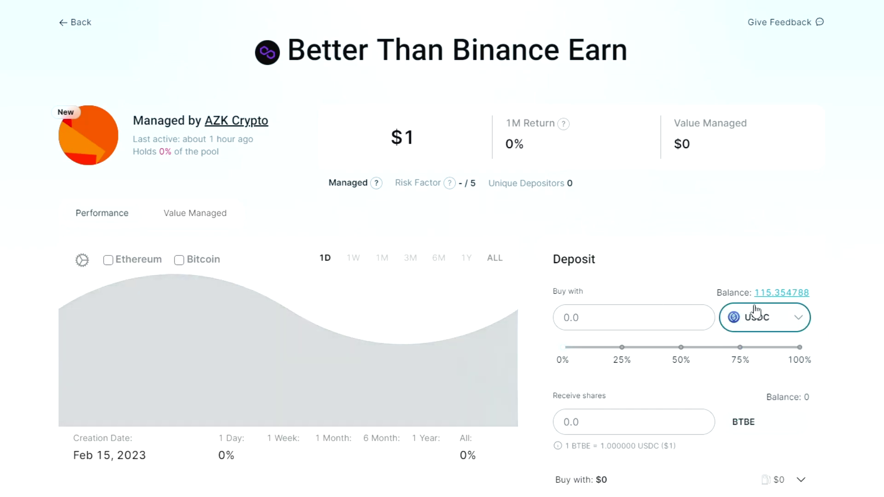
left_click(635, 328)
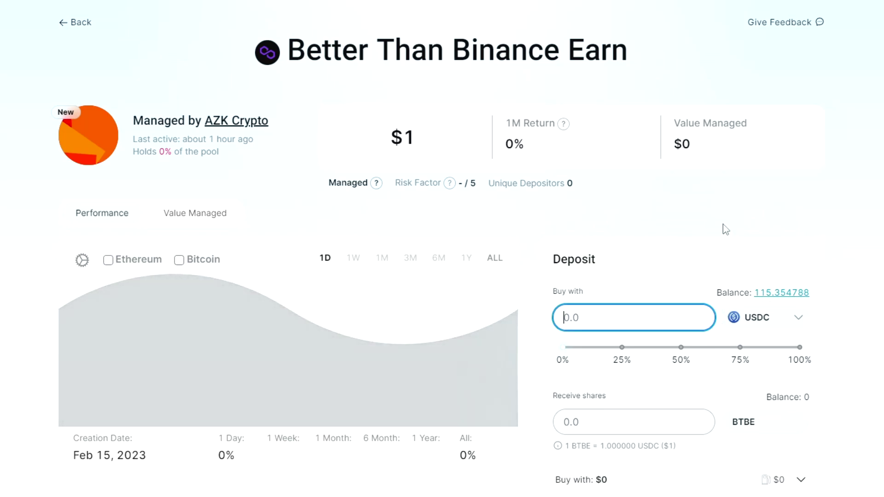
type("50")
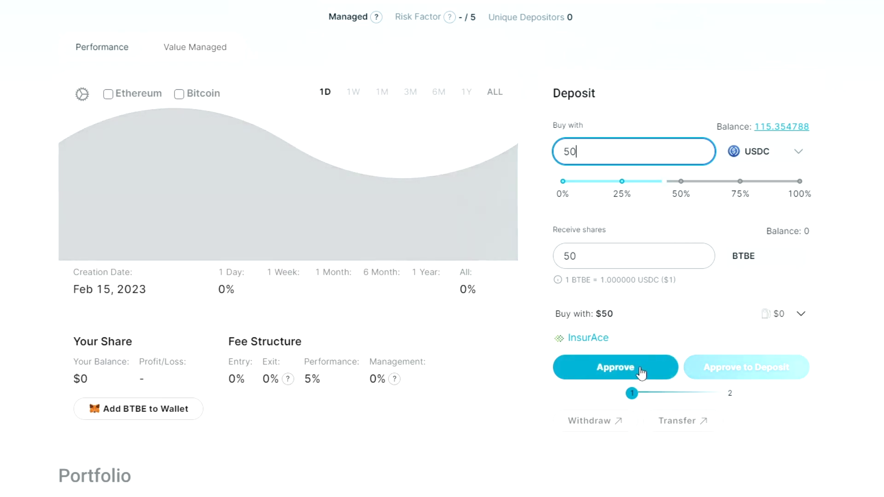
Approve USDC for the pool and sign the 50 USDC deposit transaction after checking its gas fee and pre-sign warning.
left_click(641, 372)
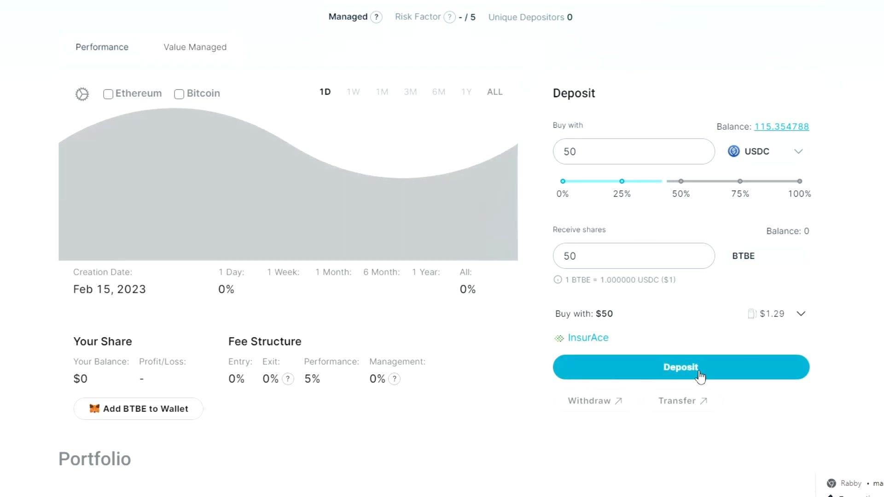
left_click(698, 368)
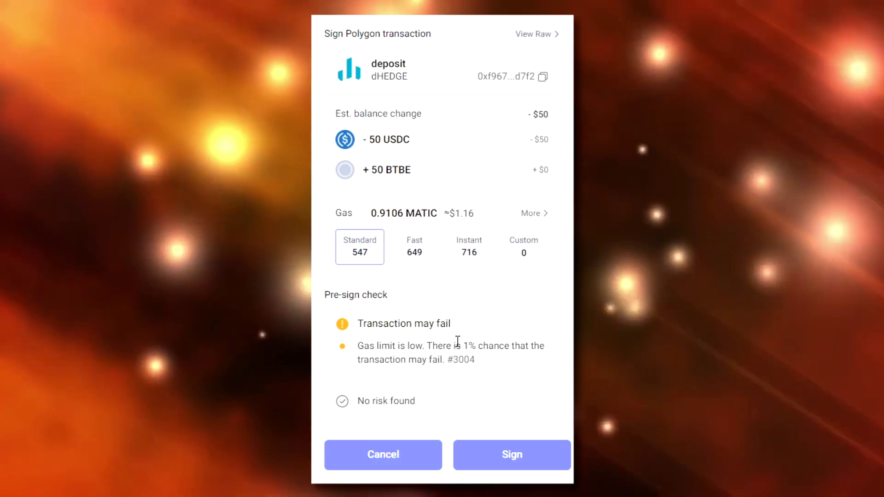
left_click_drag(463, 346, 482, 346)
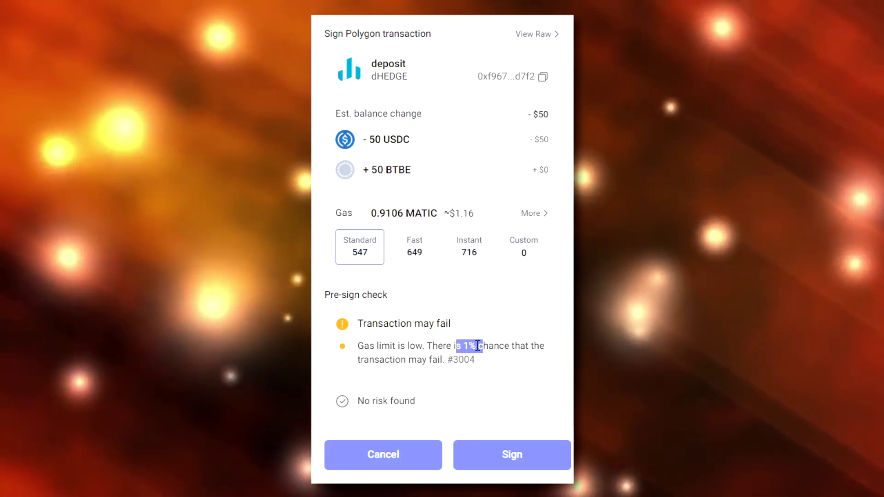
left_click(501, 345)
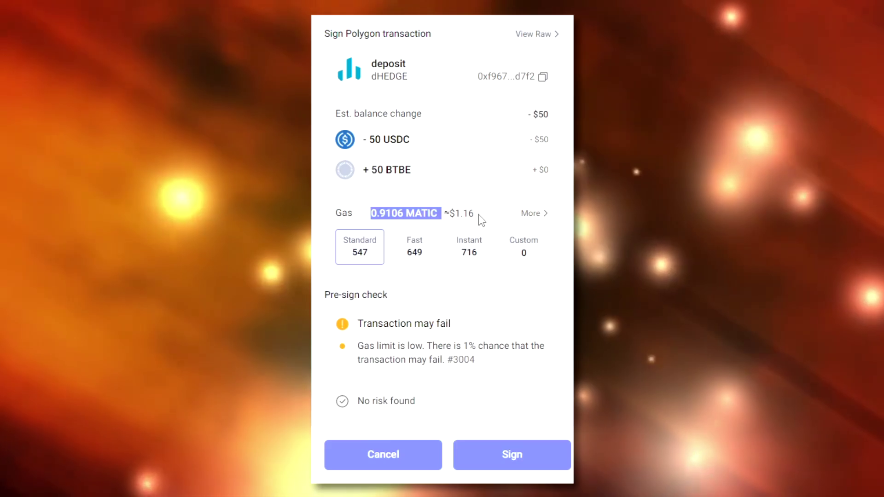
left_click_drag(371, 213, 475, 212)
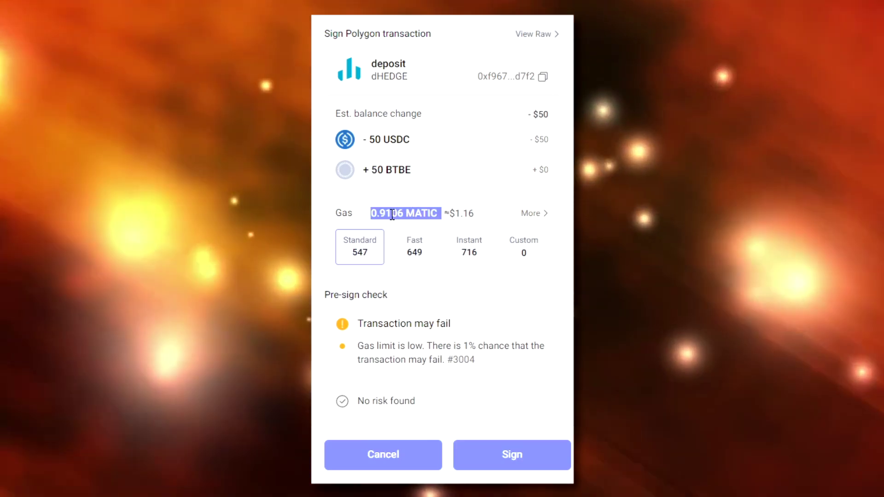
left_click(392, 214)
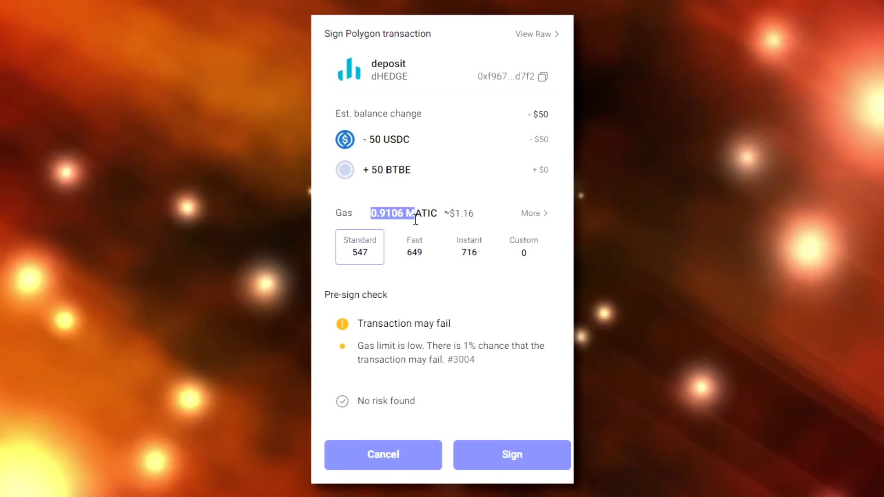
left_click_drag(416, 220, 393, 223)
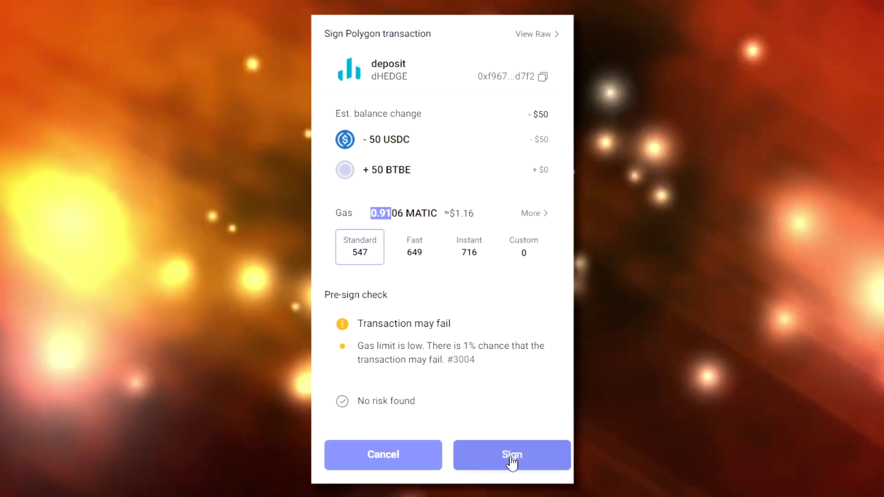
left_click(512, 455)
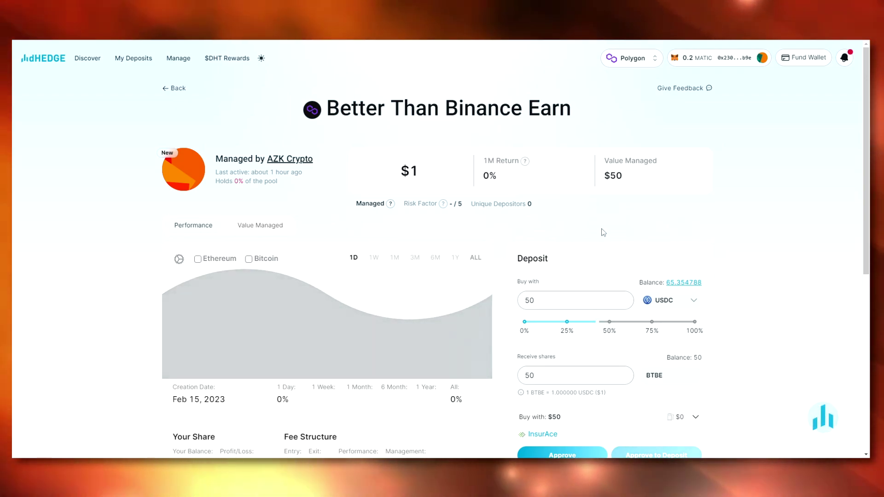
Examine the pool's public page and its management page, including the available protocols, enabled assets and portfolio.
scroll(604, 232, "down", 2)
scroll(598, 230, "down", 1)
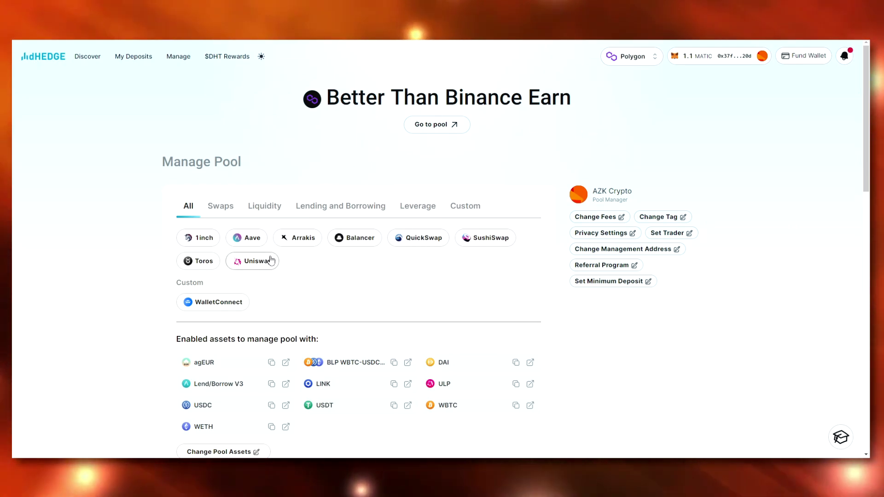
scroll(304, 254, "down", 4)
scroll(415, 295, "down", 1)
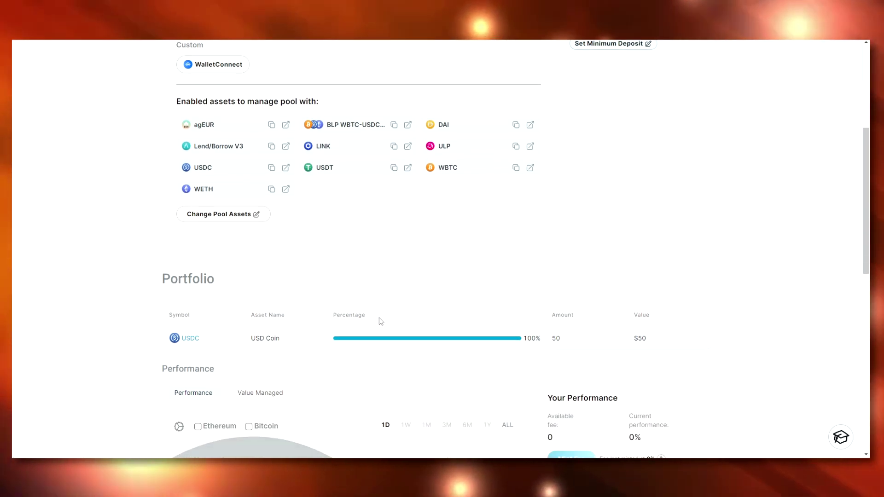
scroll(362, 288, "up", 2)
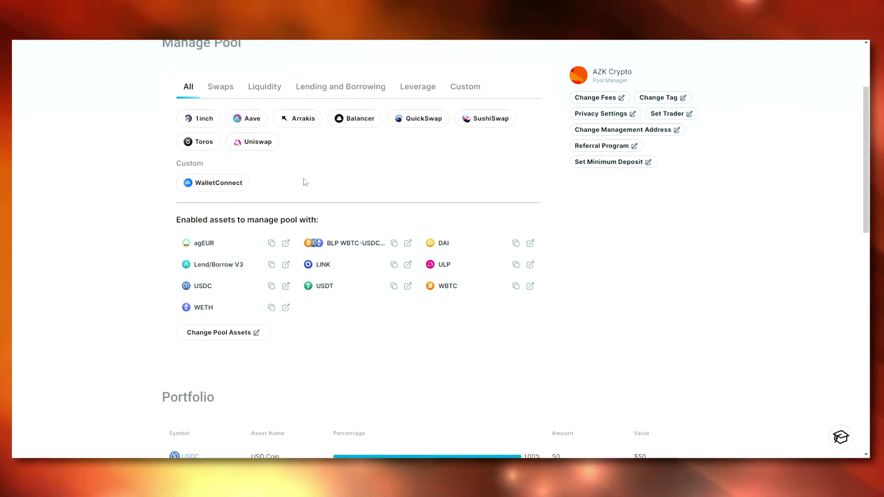
scroll(323, 143, "up", 2)
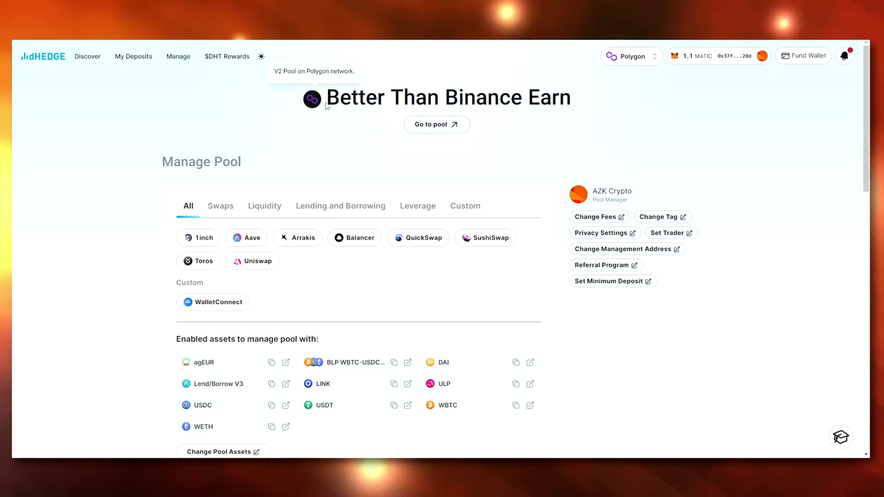
left_click_drag(331, 101, 536, 102)
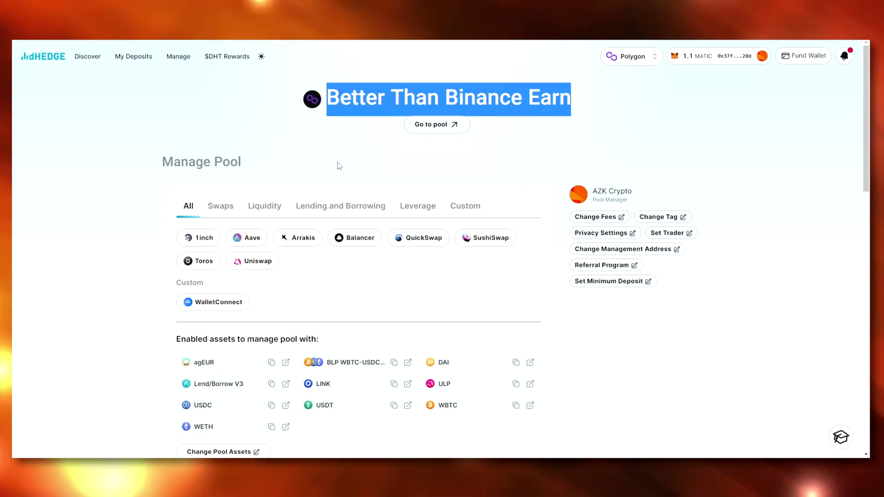
left_click(236, 190)
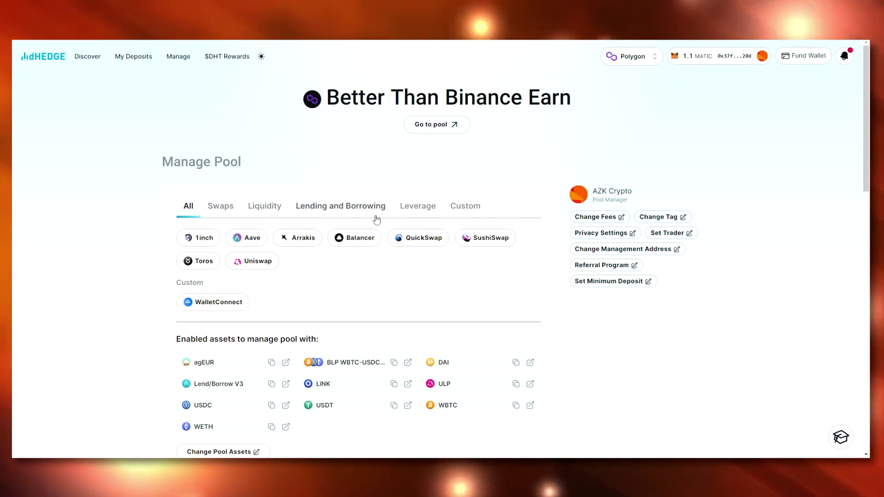
Browse the pool's Lending and Borrowing protocols and open the embedded Aave dApp to check its connection to the pool address.
left_click(376, 215)
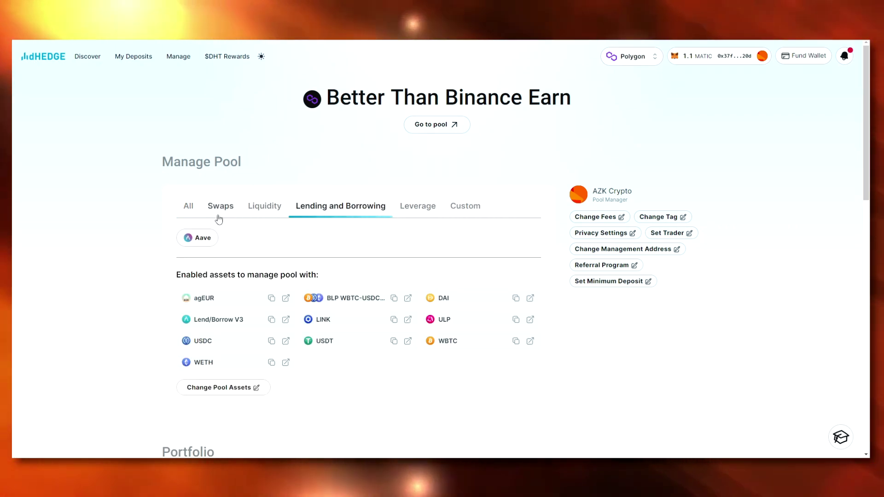
left_click(189, 206)
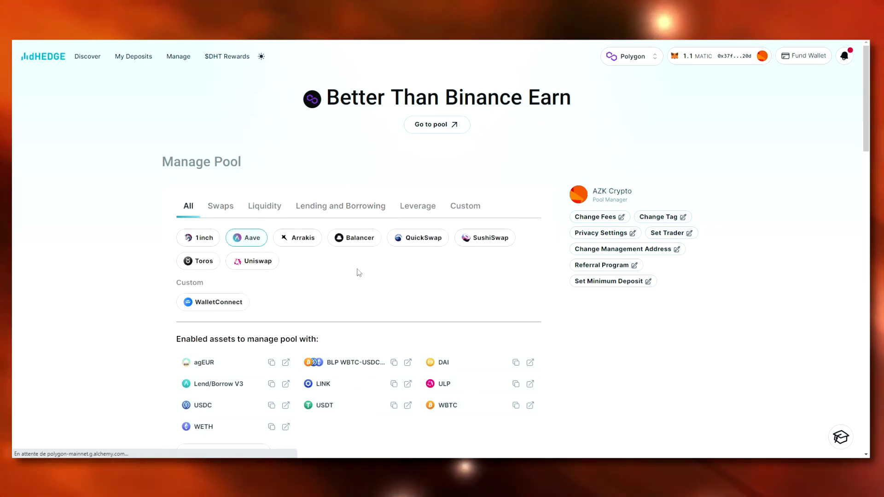
scroll(326, 291, "down", 8)
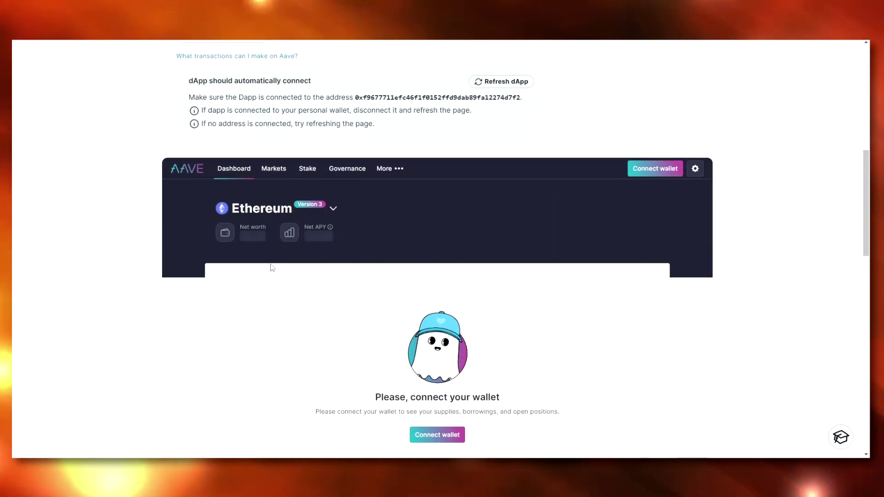
scroll(272, 259, "down", 4)
scroll(396, 237, "up", 4)
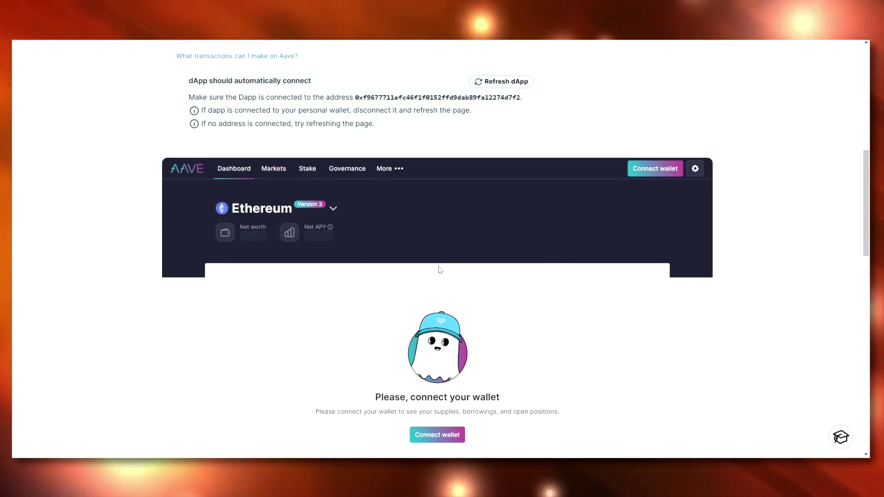
scroll(359, 249, "up", 1)
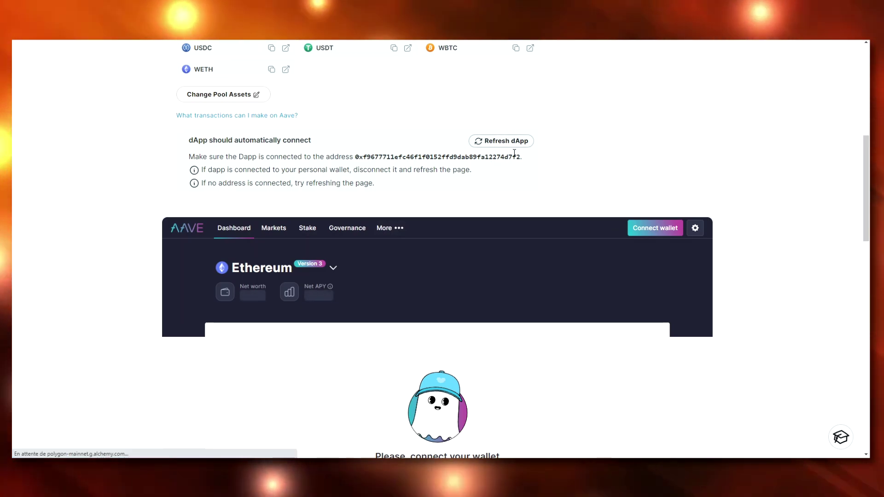
scroll(396, 292, "down", 5)
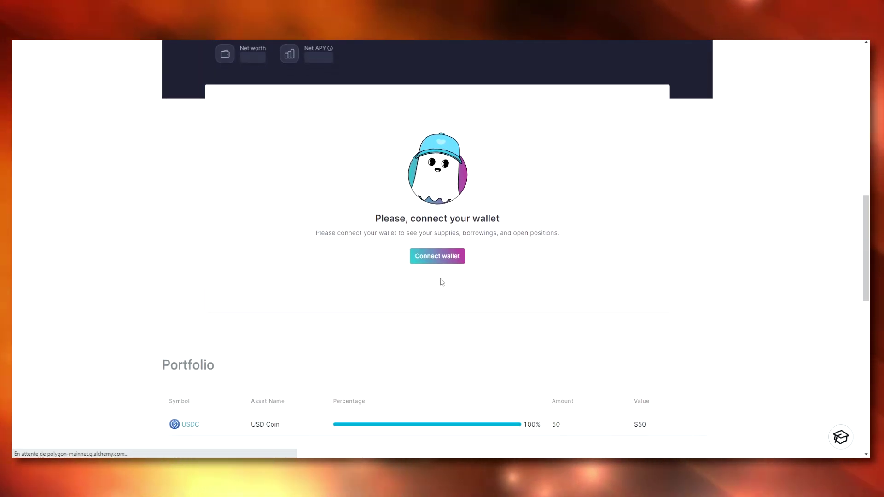
scroll(368, 234, "up", 2)
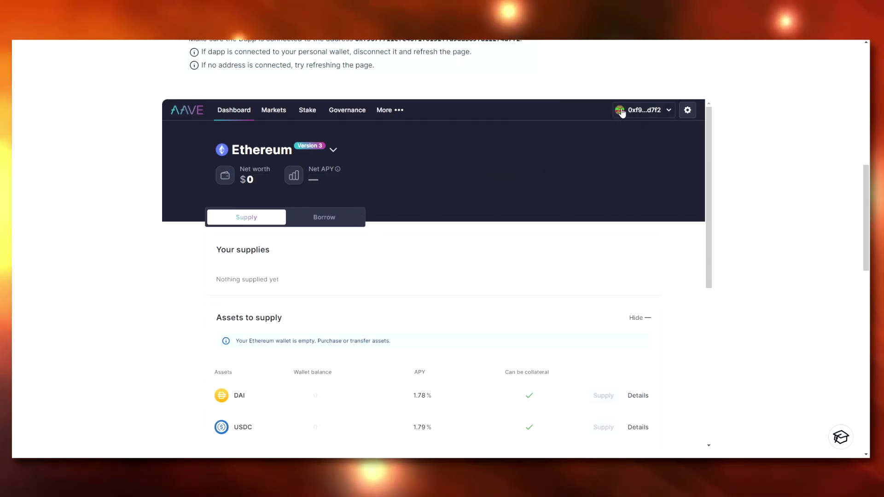
scroll(452, 170, "up", 2)
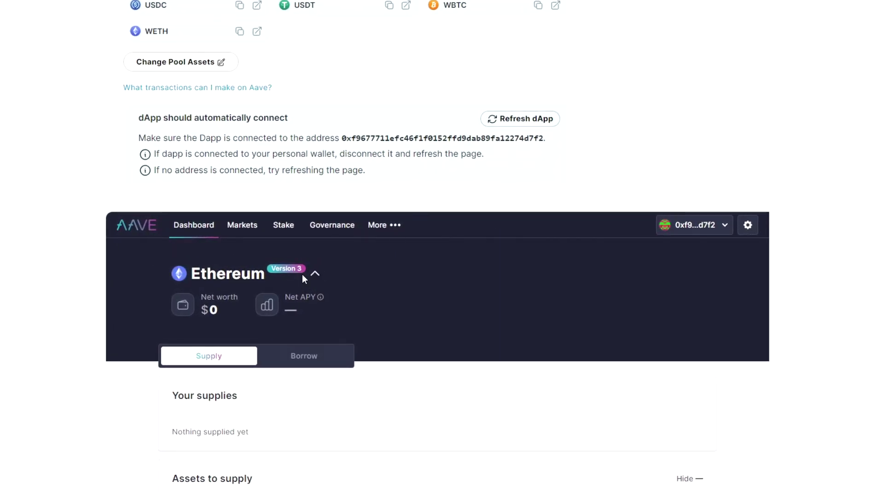
Switch the embedded Aave market to Polygon on Version 3 and review the pool's enabled assets and the assets available to supply.
scroll(310, 362, "down", 2)
left_click(310, 456)
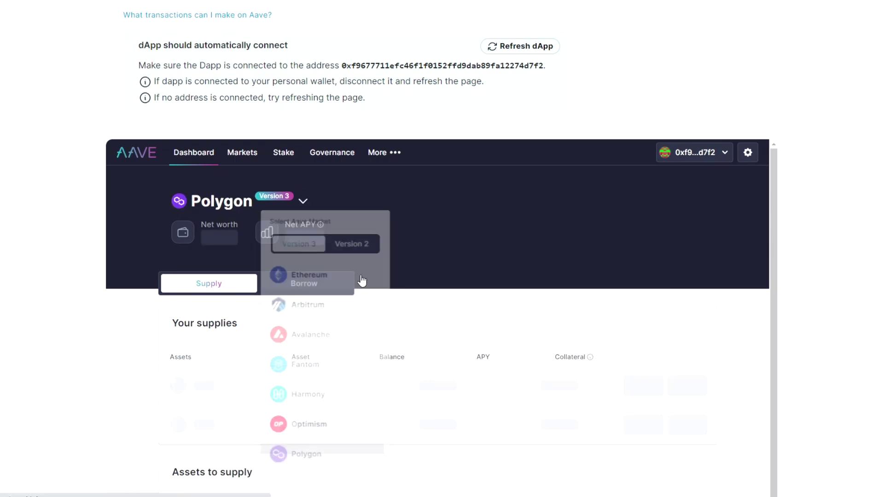
left_click(303, 202)
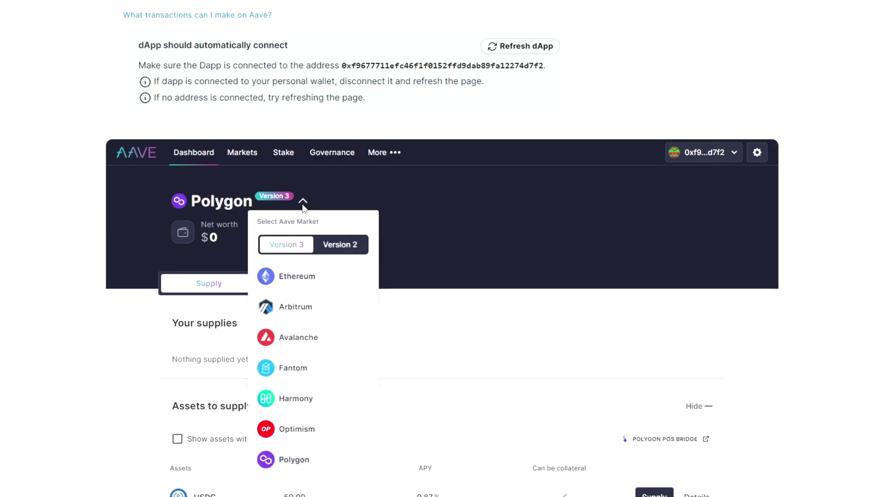
left_click(348, 251)
left_click(334, 247)
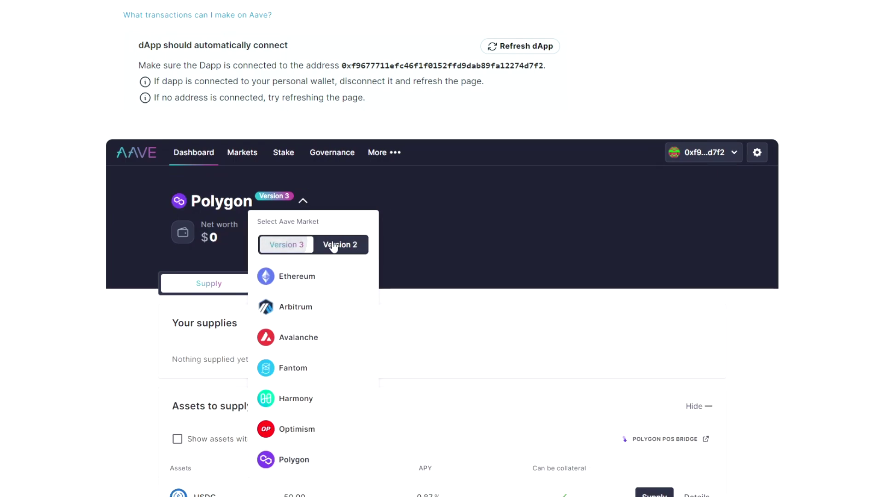
left_click(293, 198)
scroll(293, 198, "up", 10)
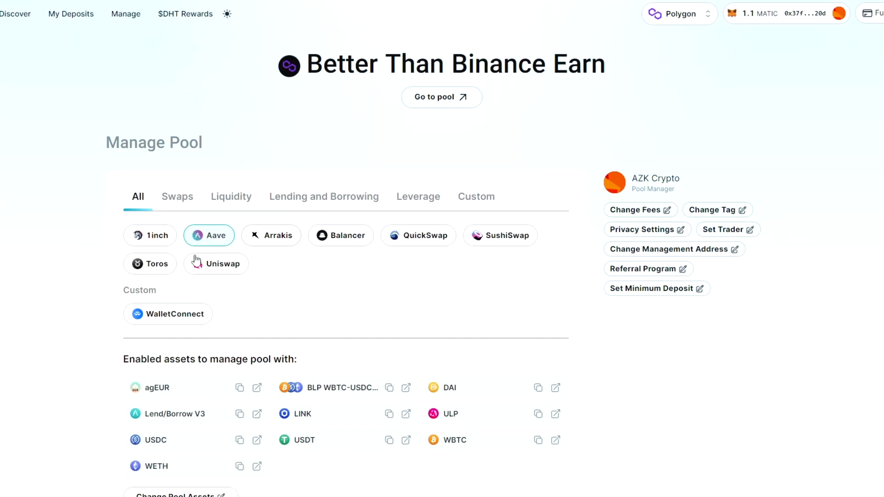
scroll(182, 355, "down", 1)
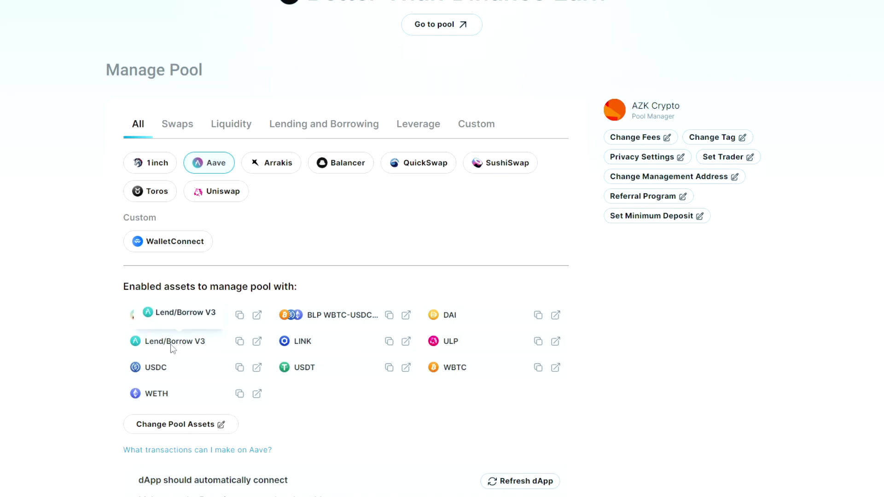
scroll(173, 349, "down", 12)
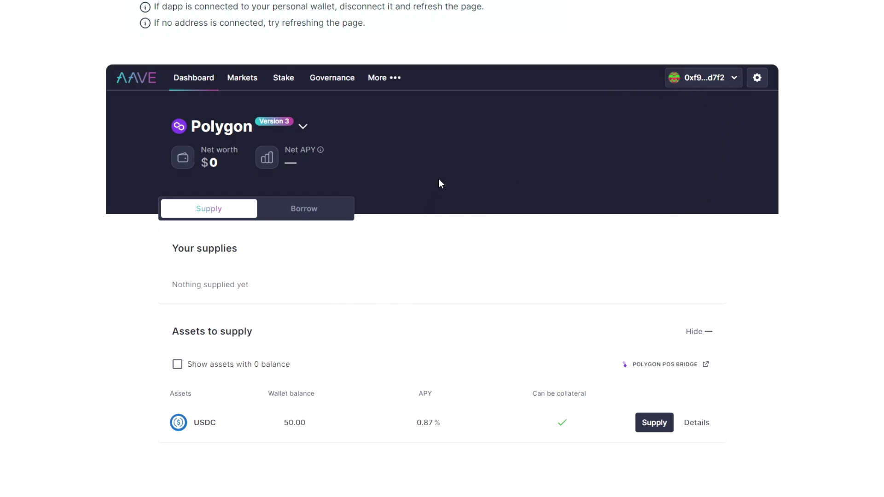
scroll(405, 122, "up", 3)
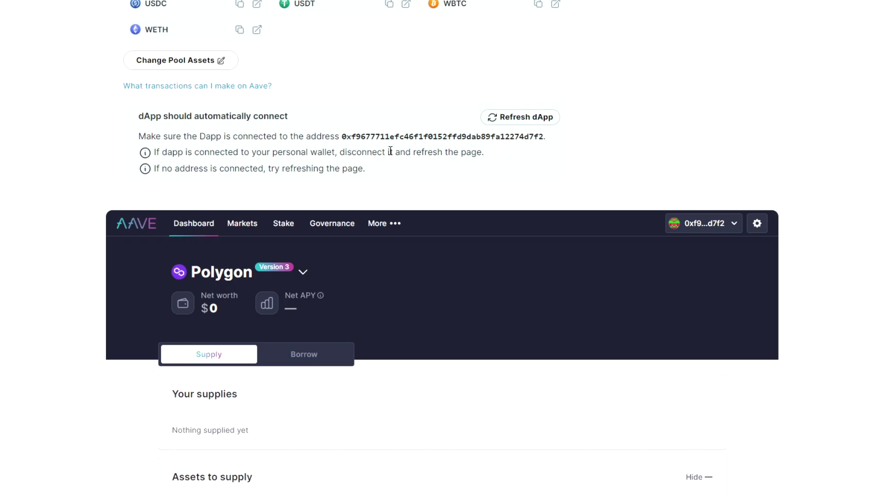
scroll(401, 197, "down", 5)
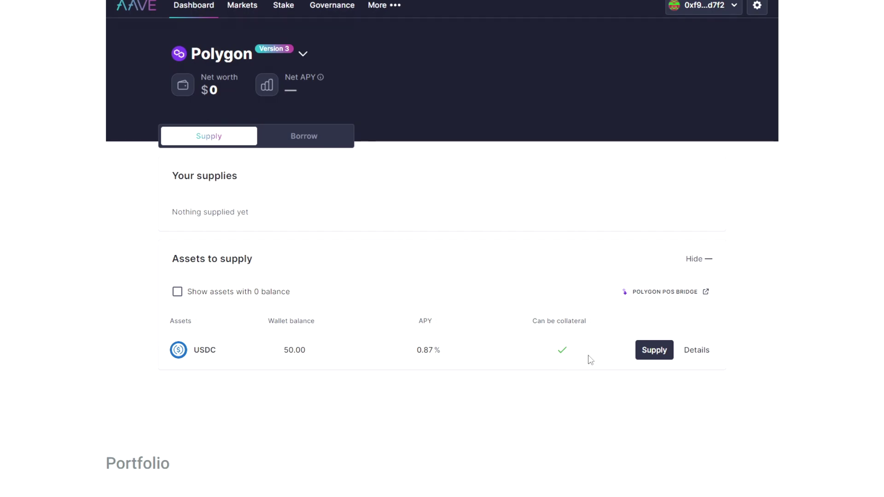
left_click(652, 360)
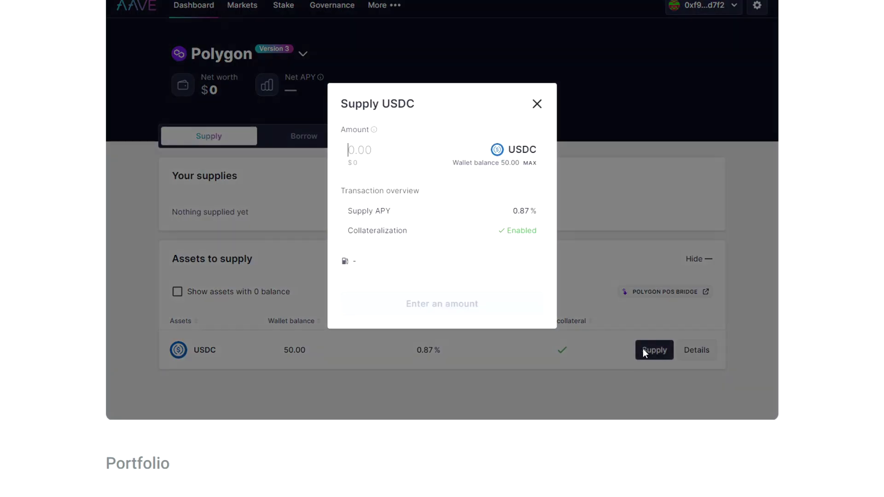
left_click(461, 308)
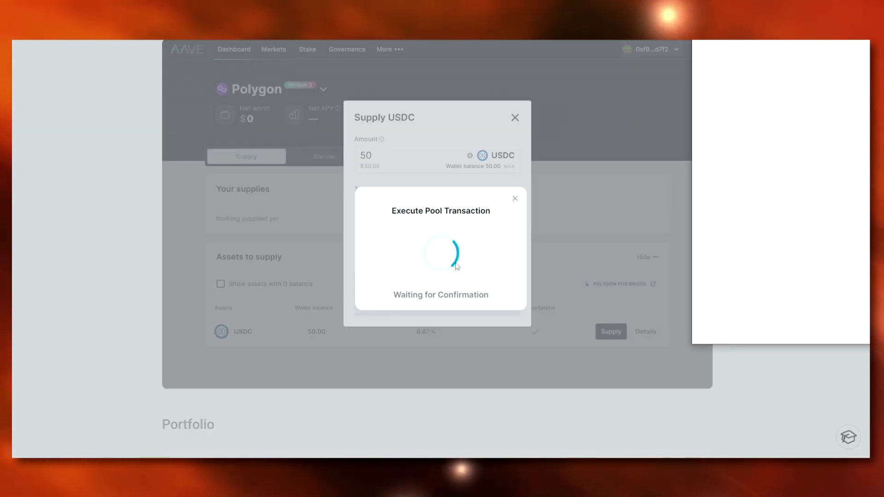
left_click_drag(752, 59, 432, 69)
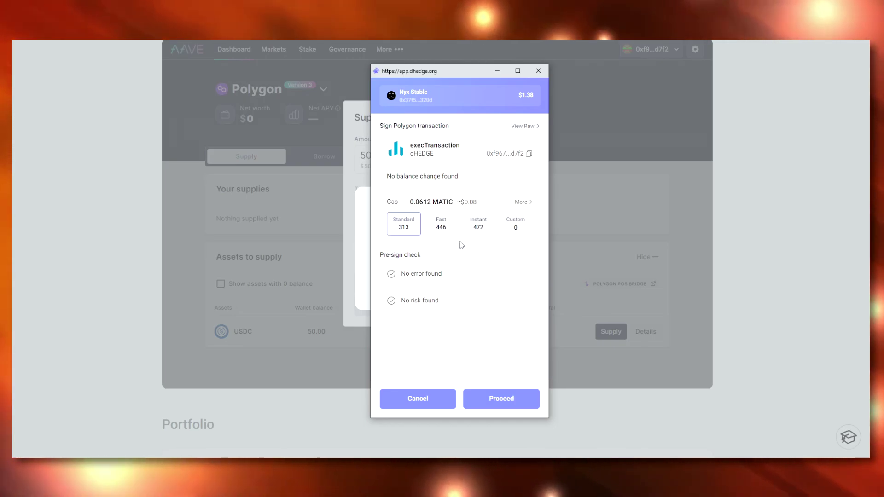
left_click(428, 408)
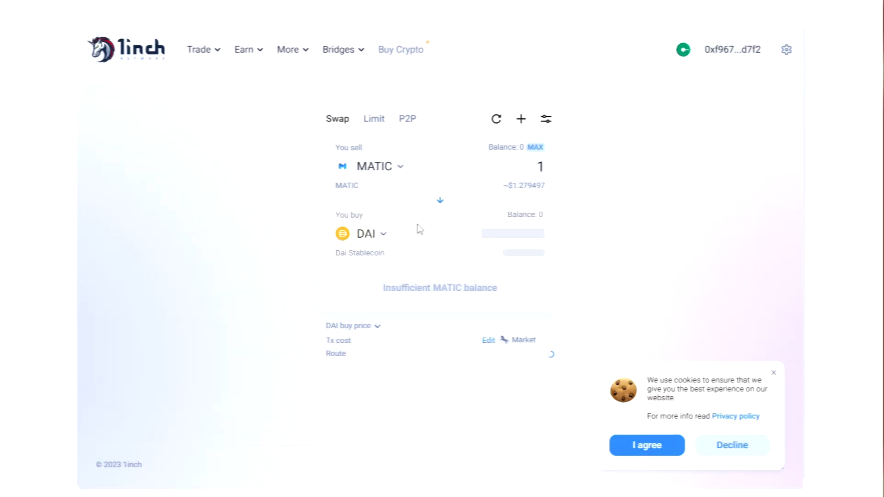
Set the swap to sell USDC and buy ANY after checking the pool's enabled assets.
left_click(383, 174)
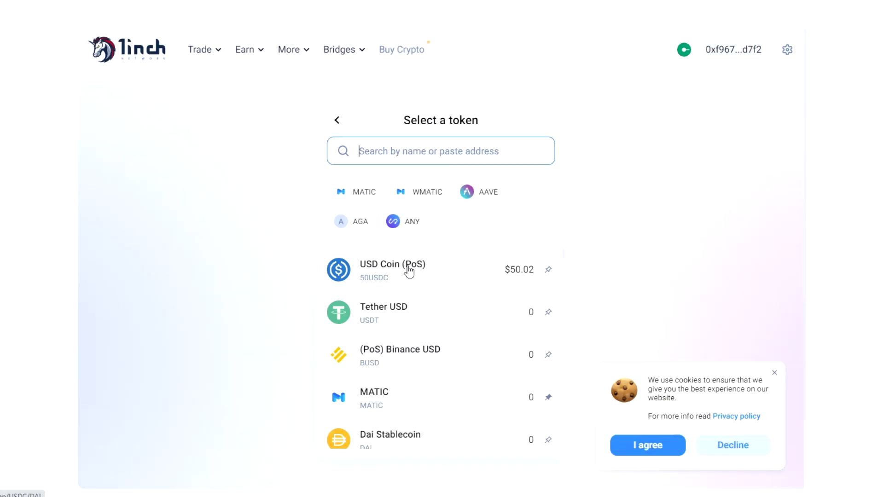
left_click(466, 275)
left_click(380, 237)
scroll(508, 263, "up", 8)
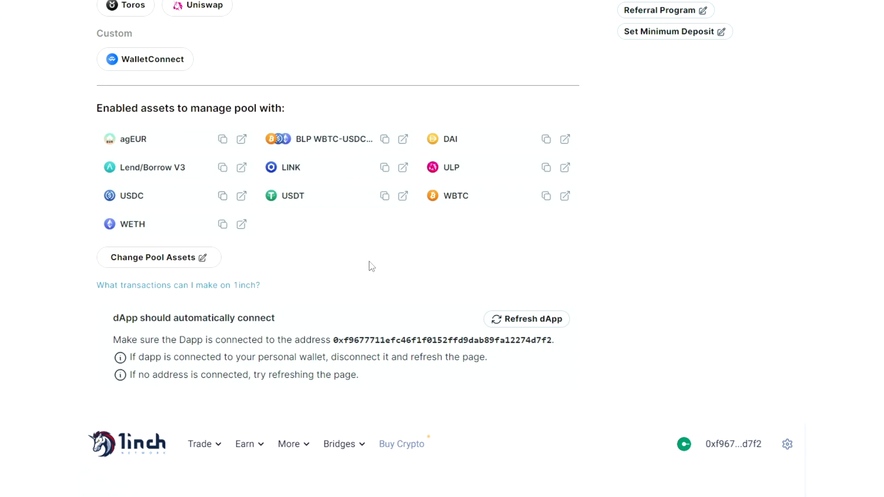
scroll(373, 266, "down", 5)
left_click(402, 392)
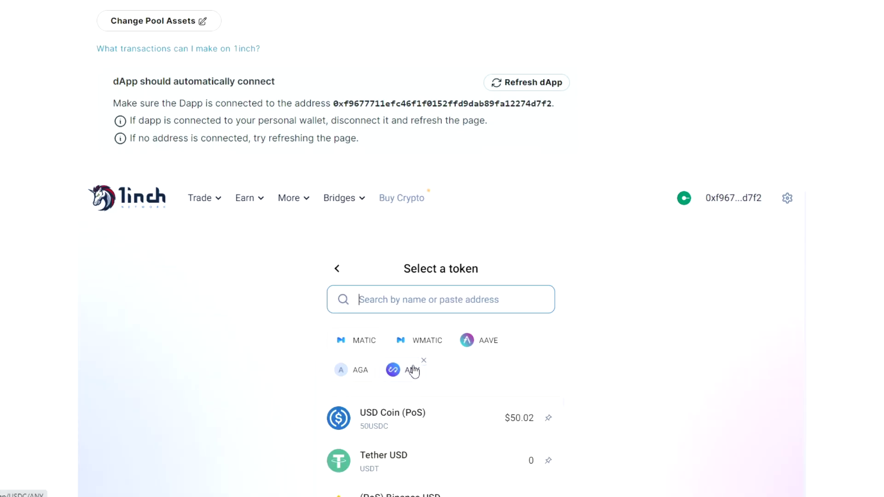
scroll(431, 348, "down", 2)
left_click(399, 304)
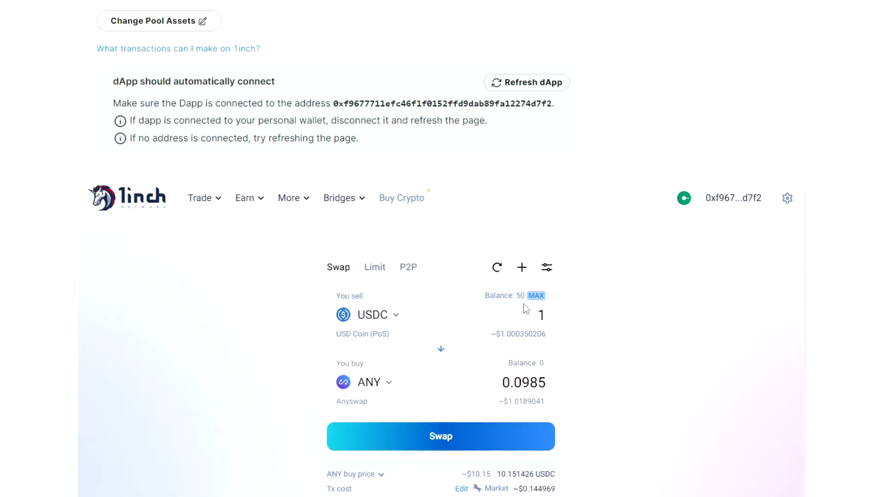
Set the sell amount to 10 USDC, try to swap it for ANY, and dismiss the pool transaction dialog.
type("10")
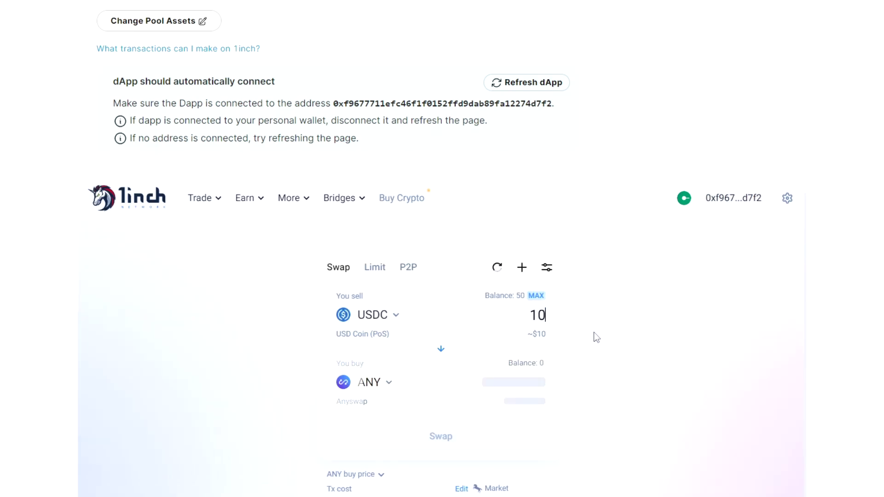
scroll(562, 357, "down", 3)
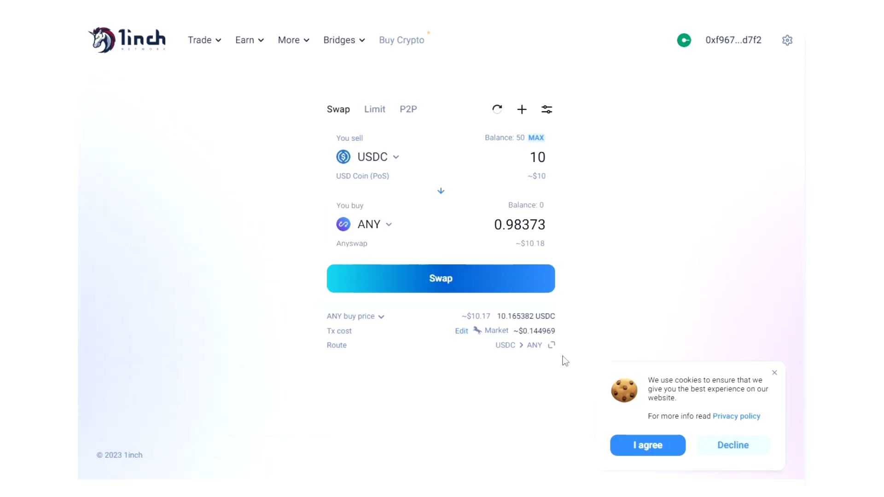
left_click(540, 291)
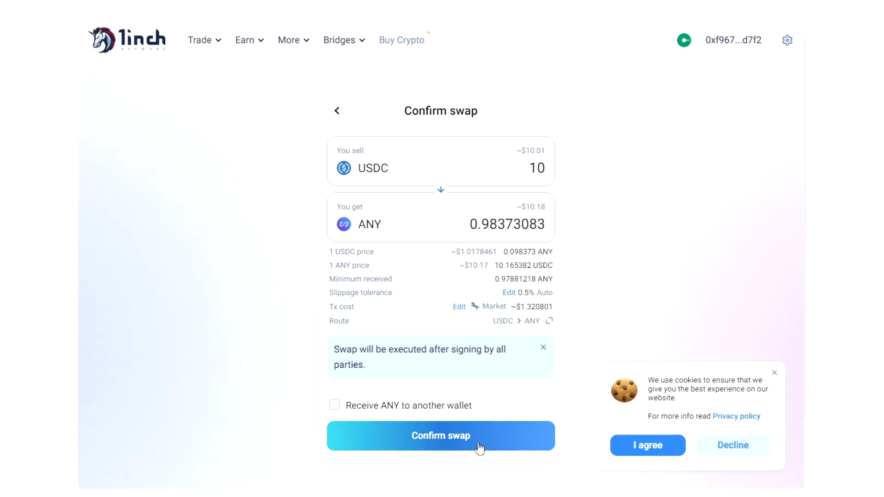
left_click(479, 447)
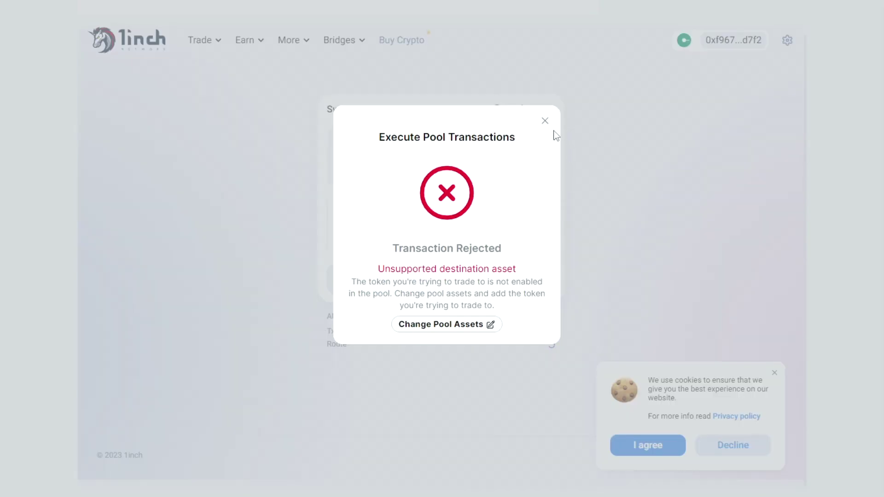
left_click(545, 121)
Change the token to buy to LINK and confirm the swap of 10 USDC for it.
left_click(391, 227)
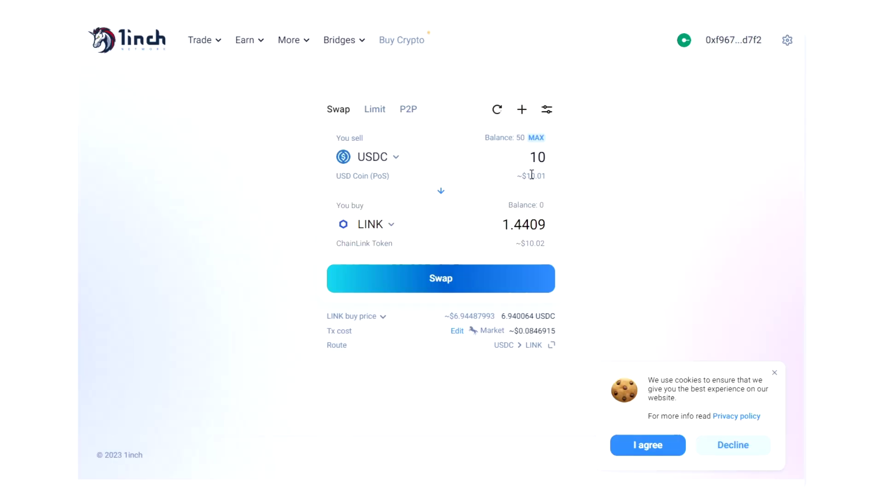
left_click(440, 288)
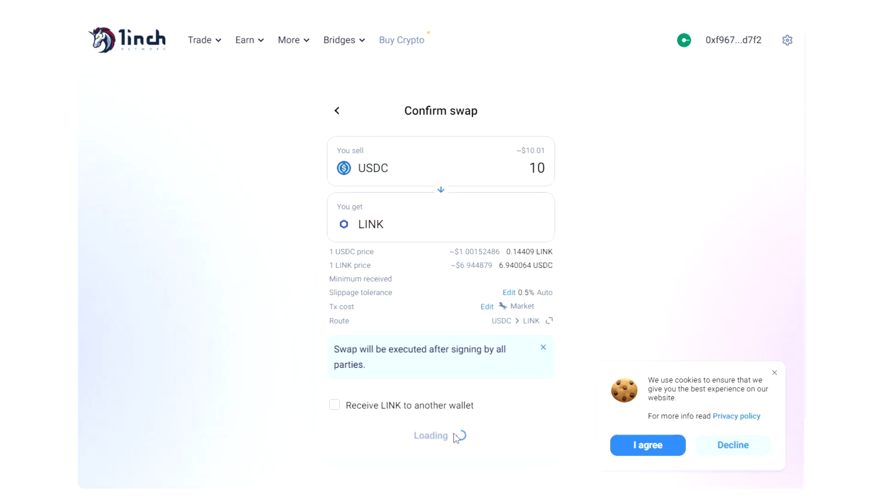
left_click(459, 444)
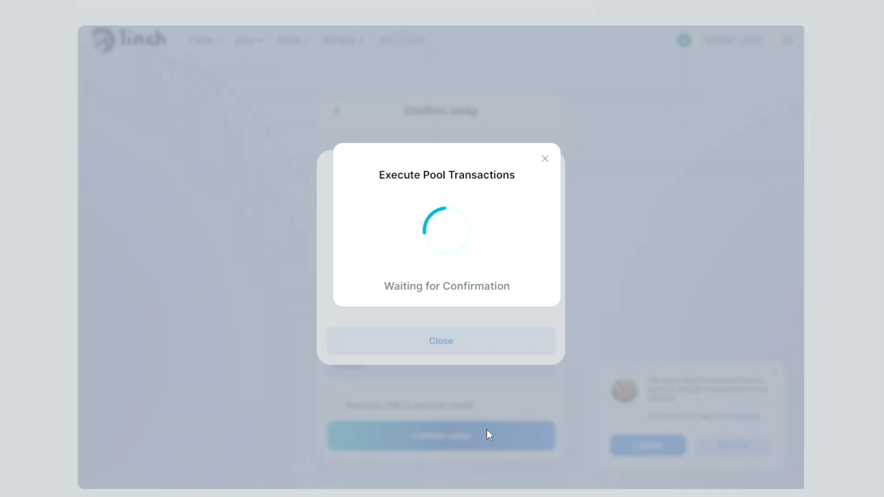